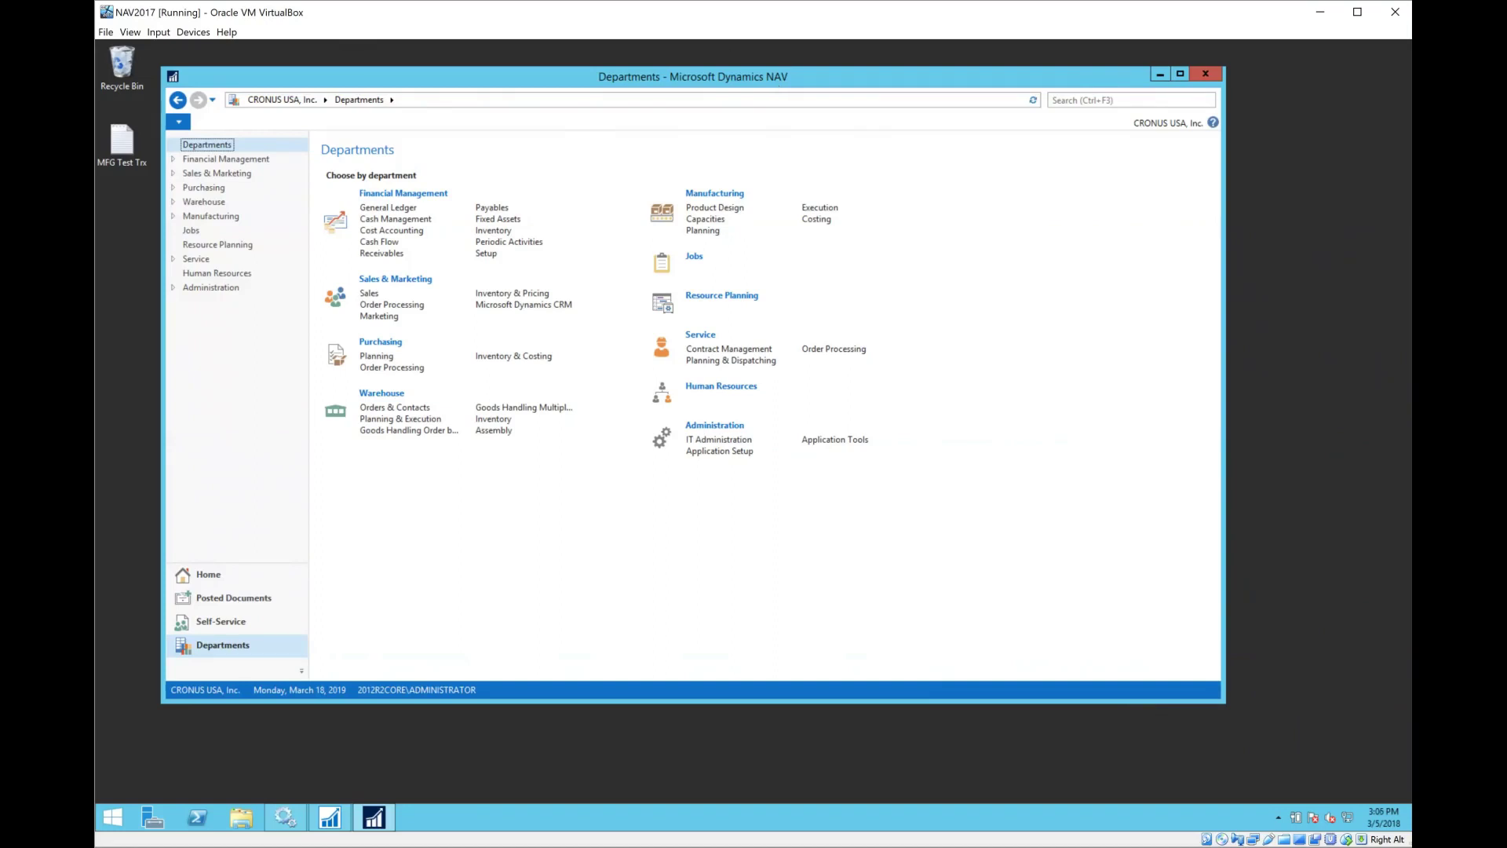
- Open The Cannon Group PLC's customer card and drill into its balance's ledger entries
click(381, 254)
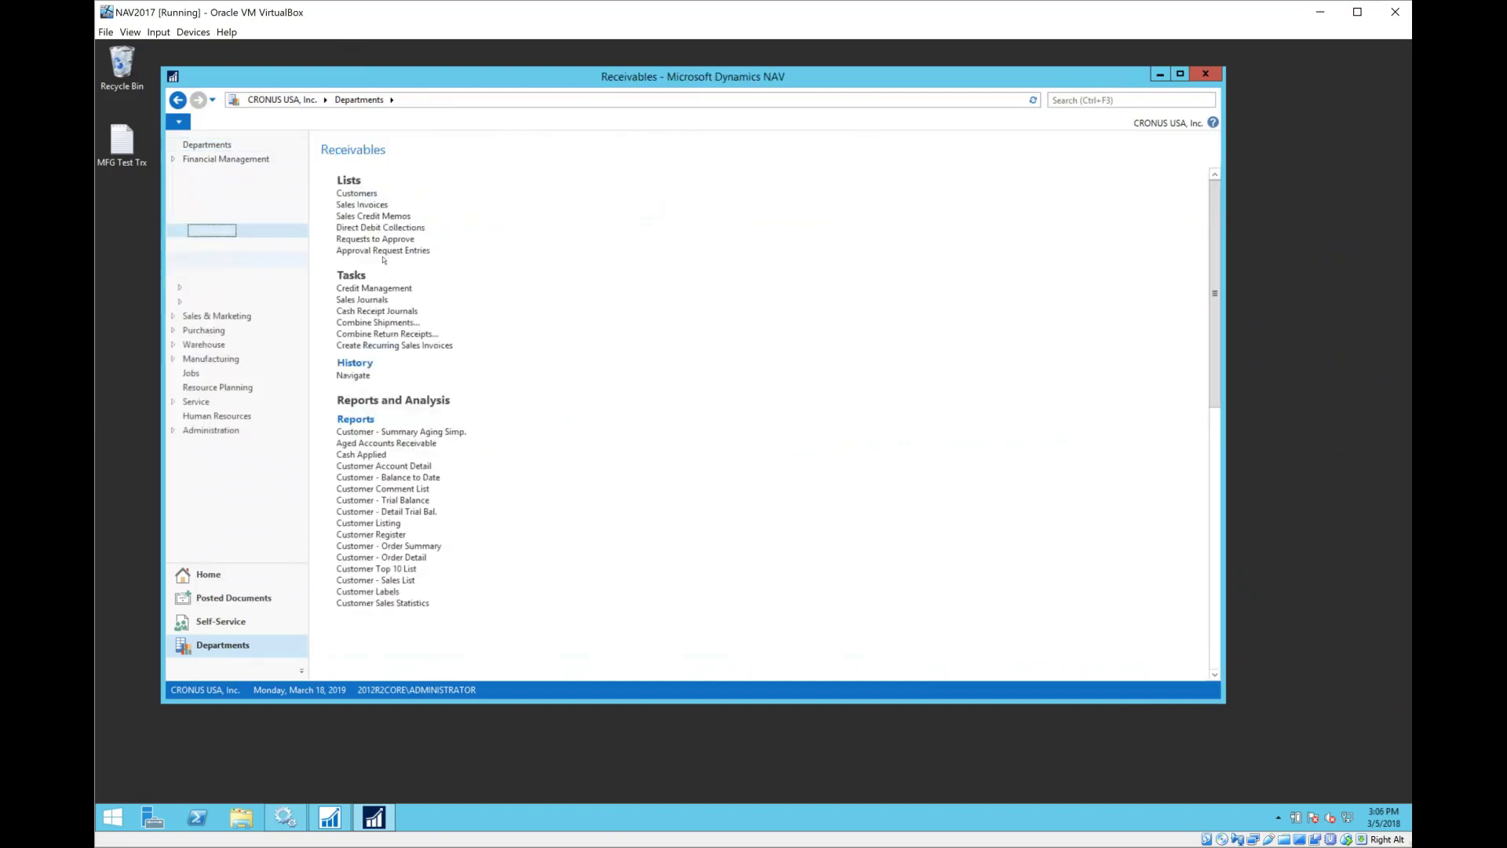
click(357, 194)
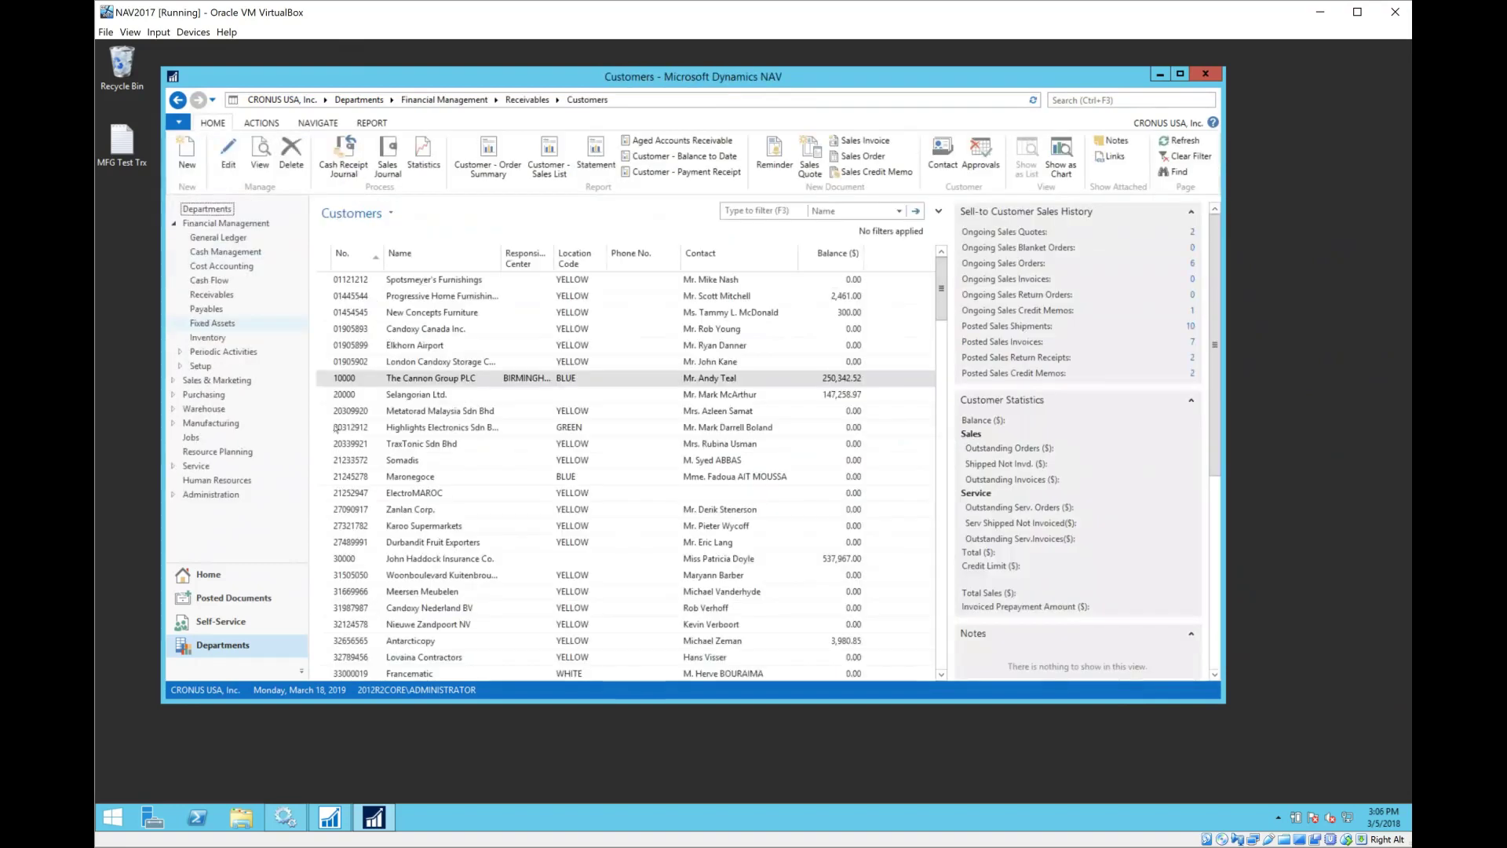
double_click(322, 381)
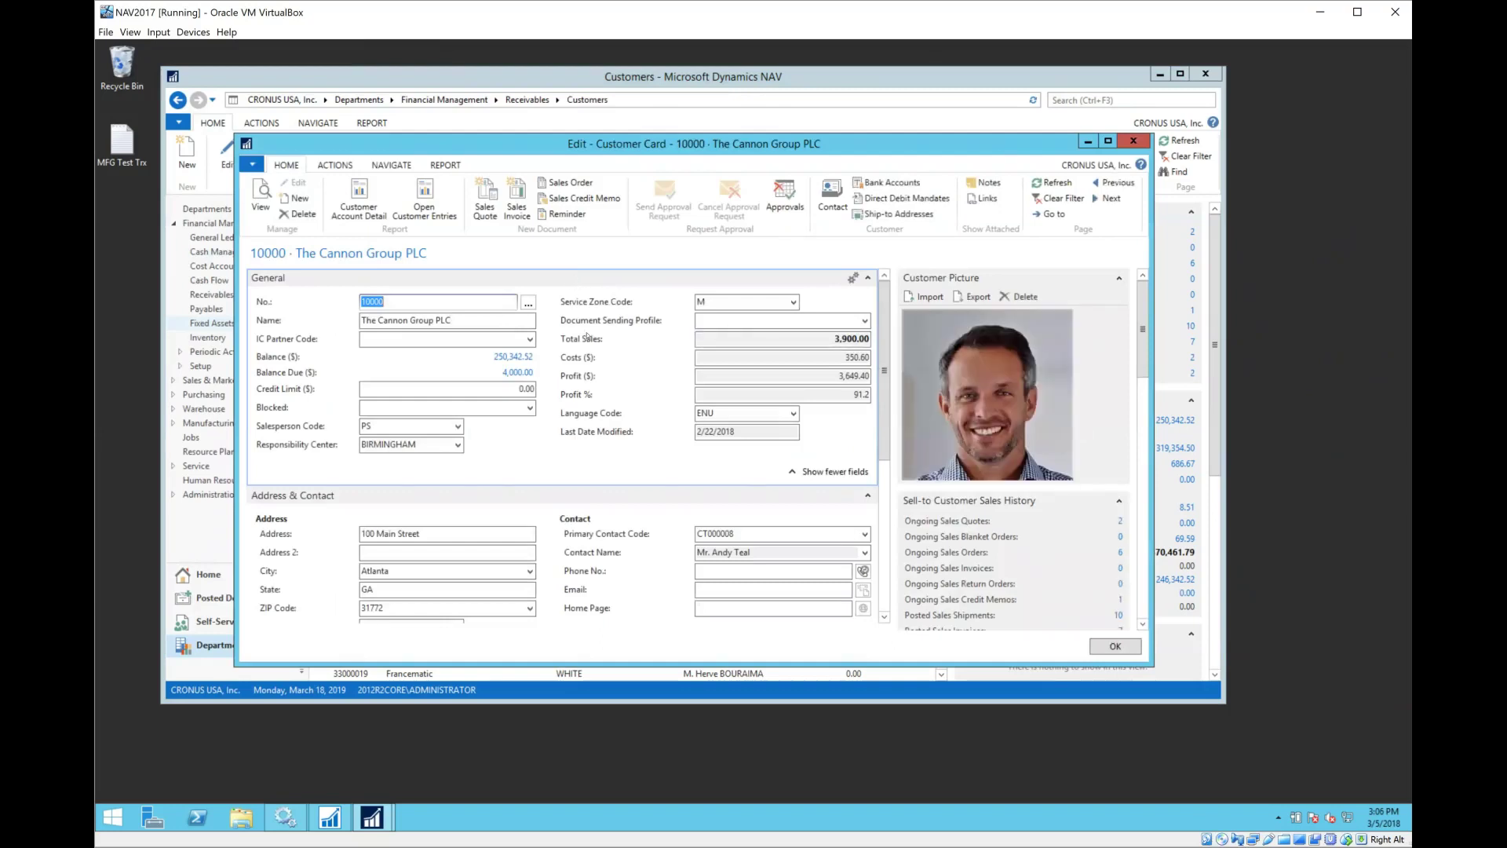
click(512, 358)
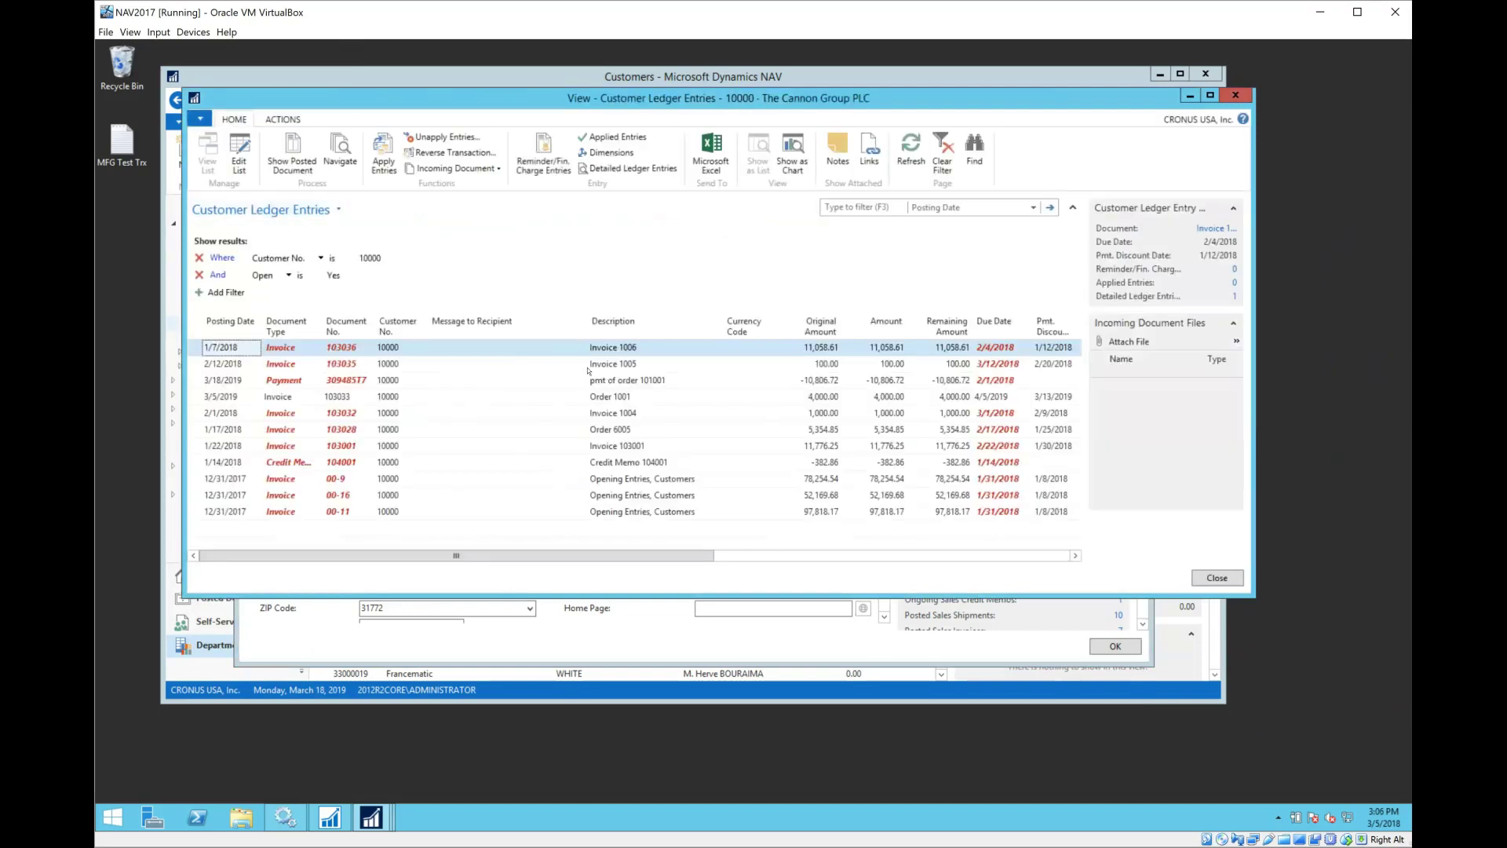
- Browse the Invoice 1004, 1005 and 1006 entries, ending with Invoice 1005 selected
click(565, 364)
click(553, 353)
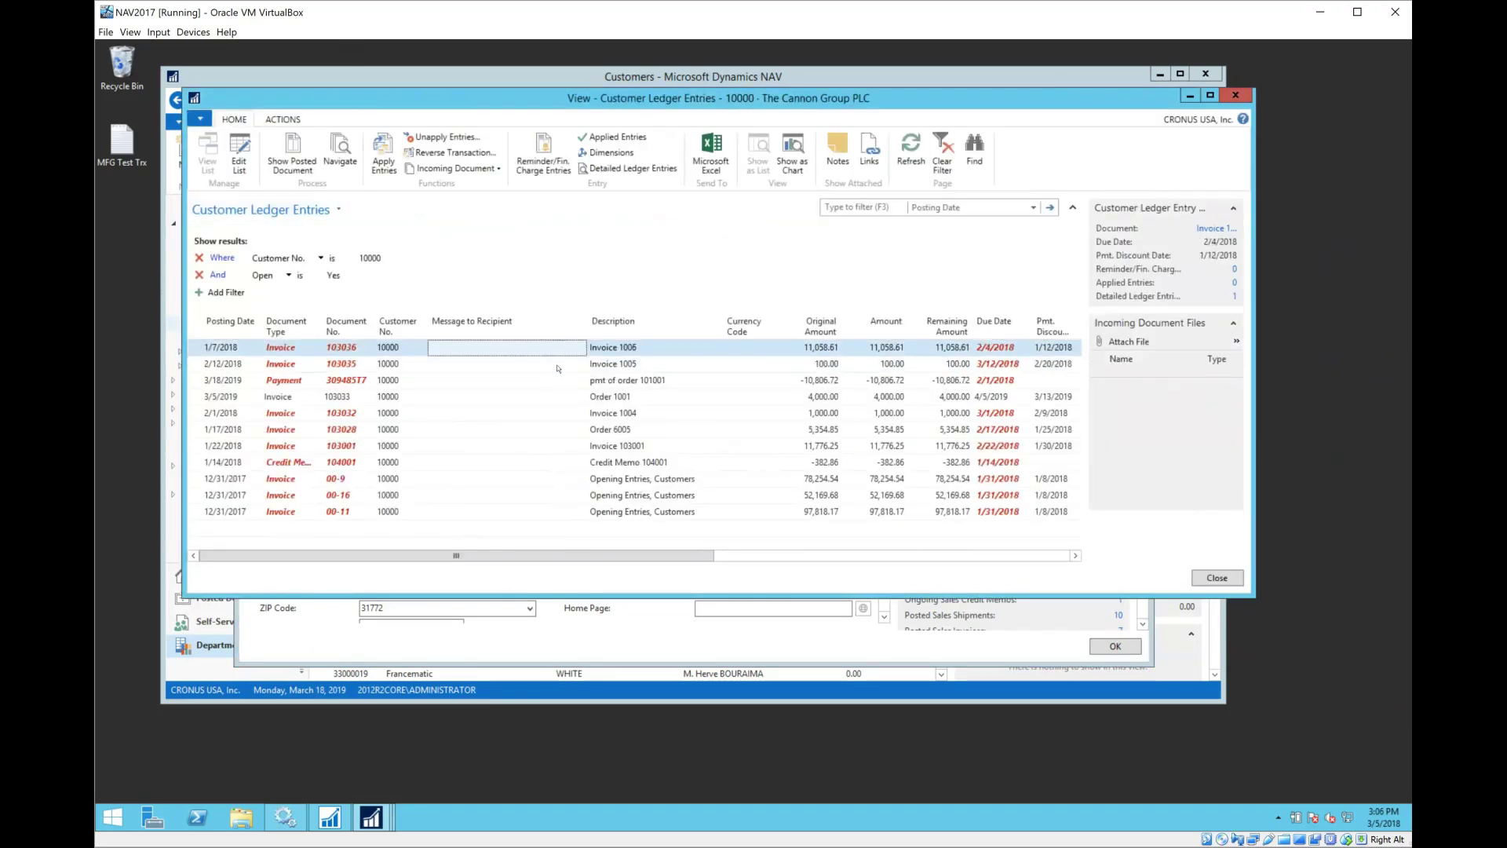
click(559, 366)
click(563, 412)
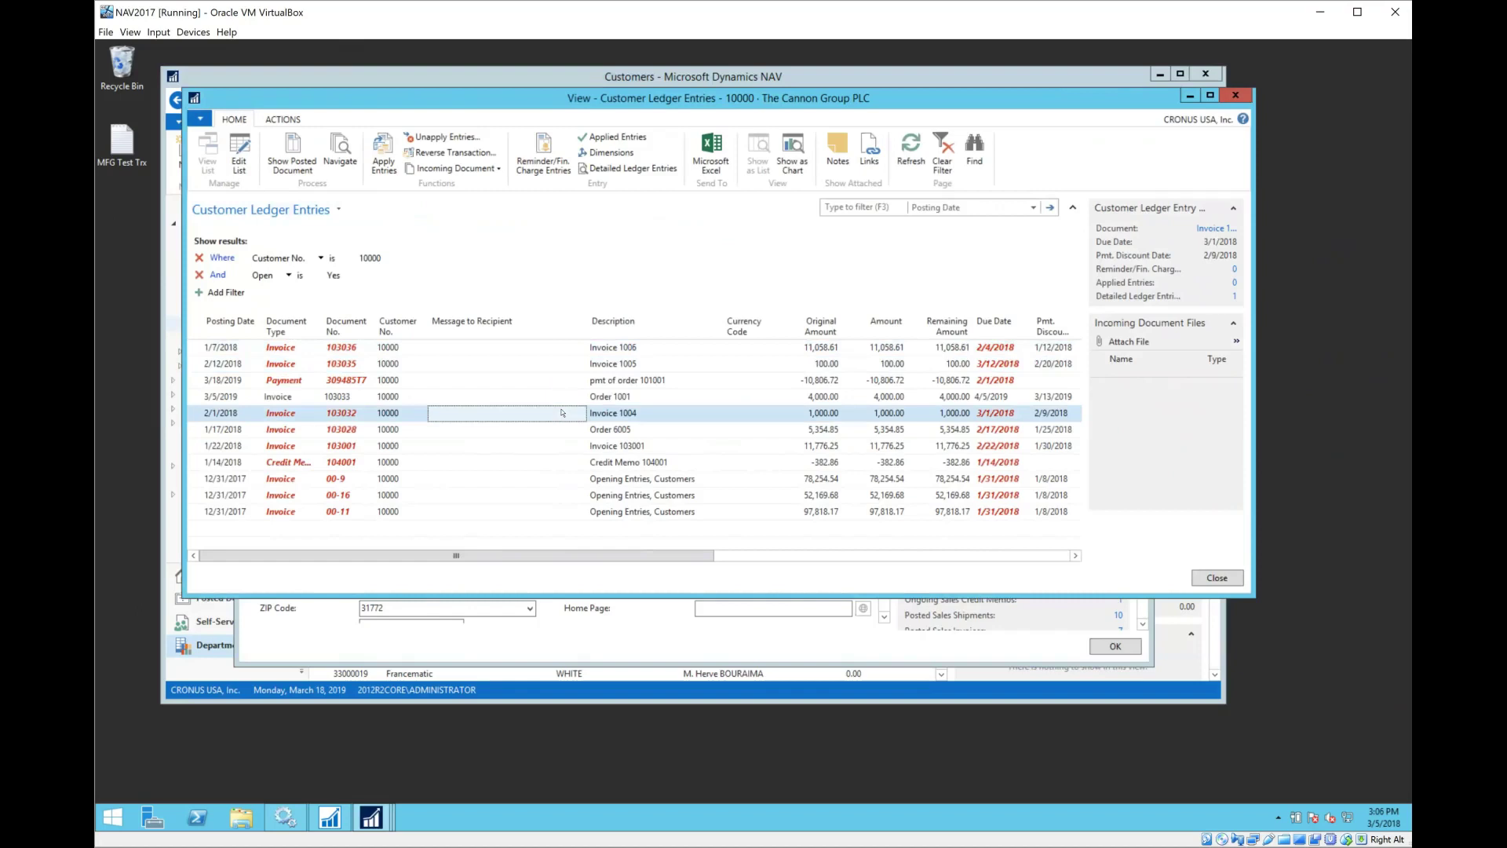
click(564, 354)
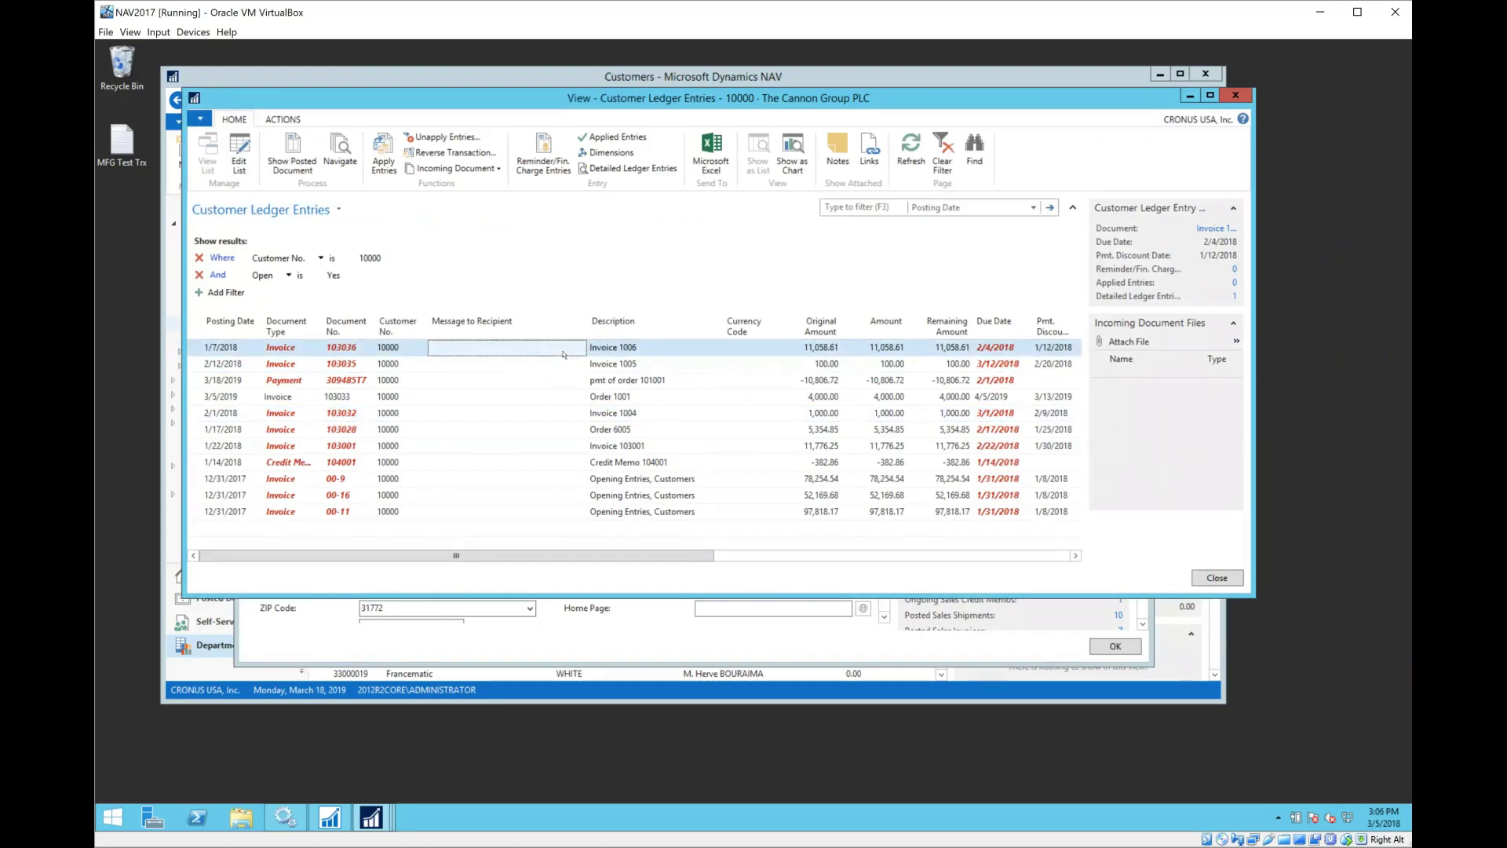
click(497, 371)
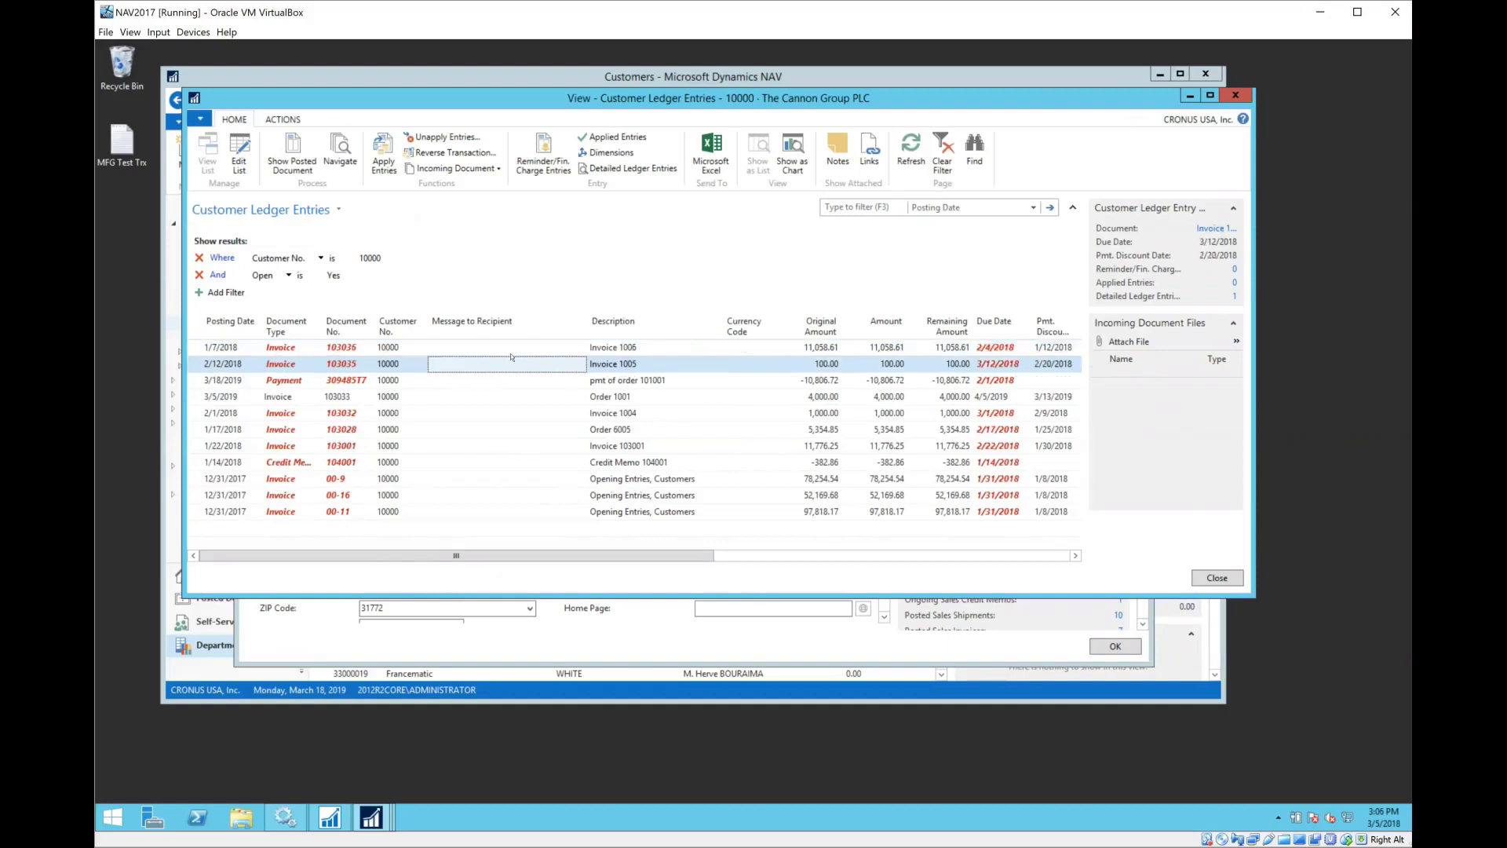
click(512, 354)
click(563, 366)
- Open the posted sales invoice for Invoice 1005 and browse its ACTIONS and HOME ribbon tabs
click(293, 154)
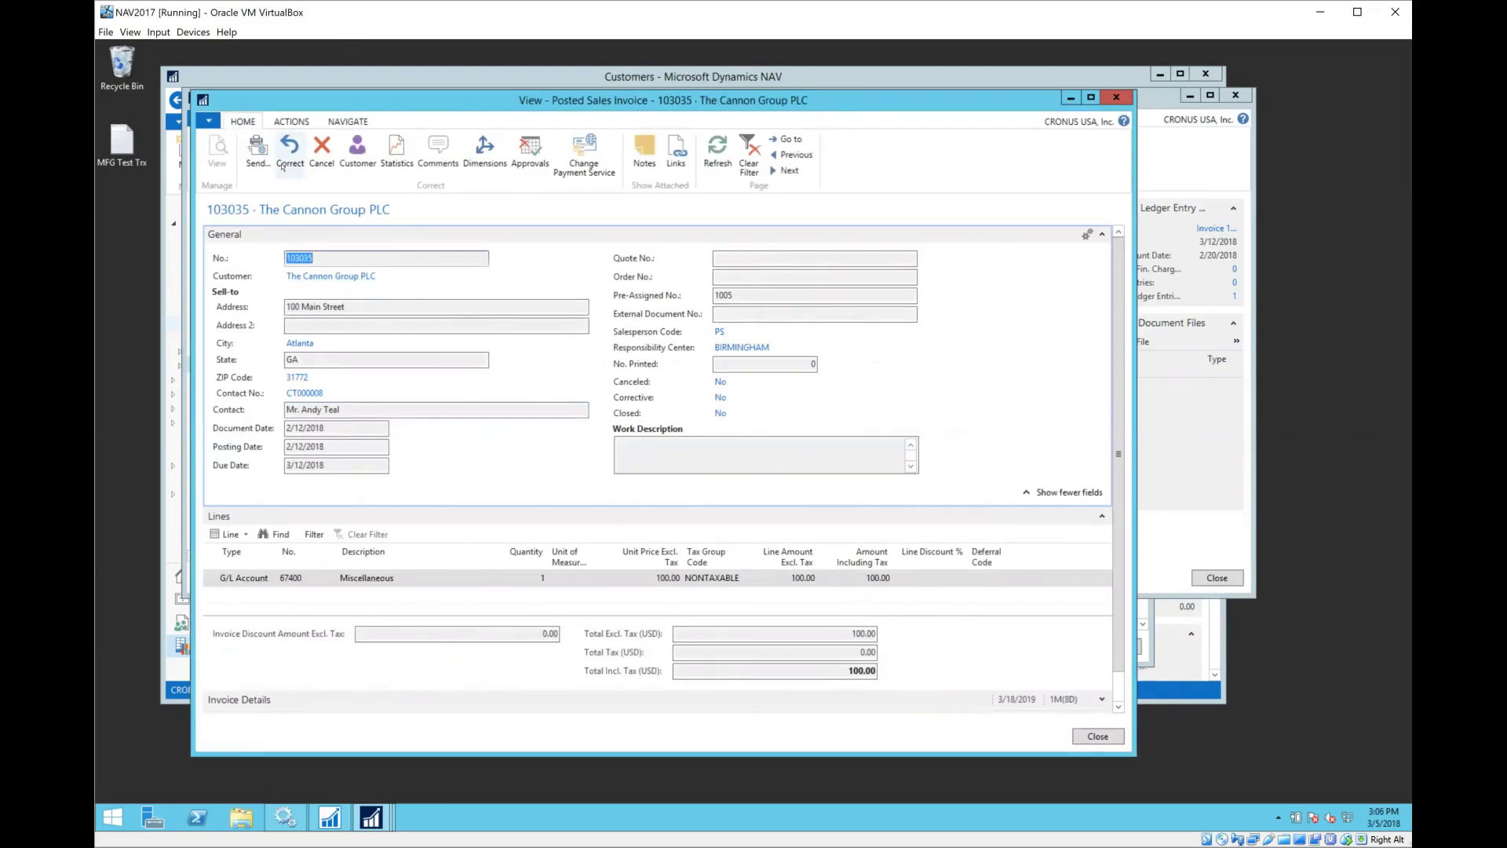
click(305, 124)
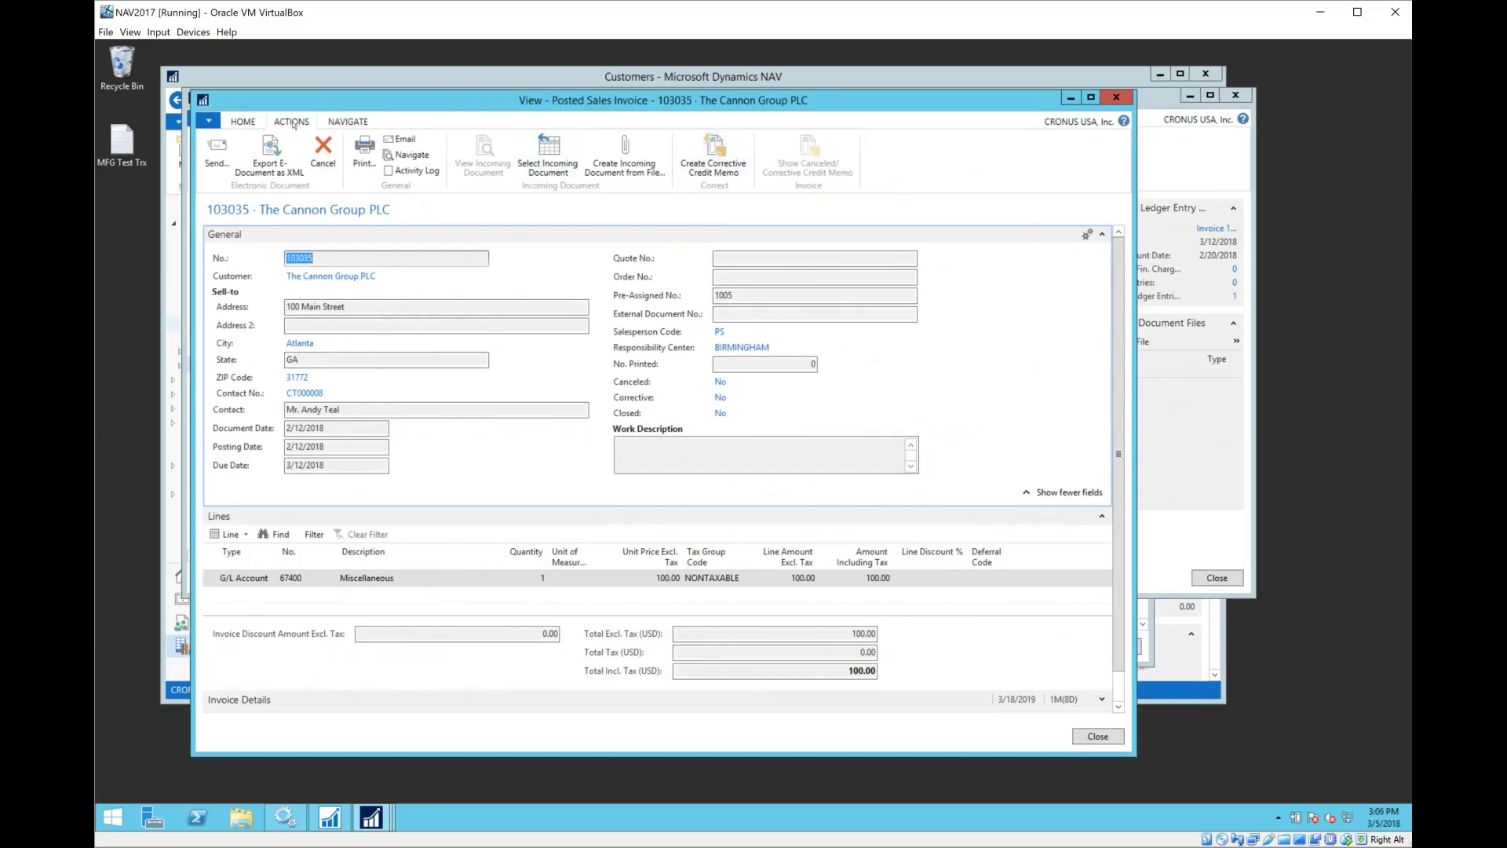
click(242, 121)
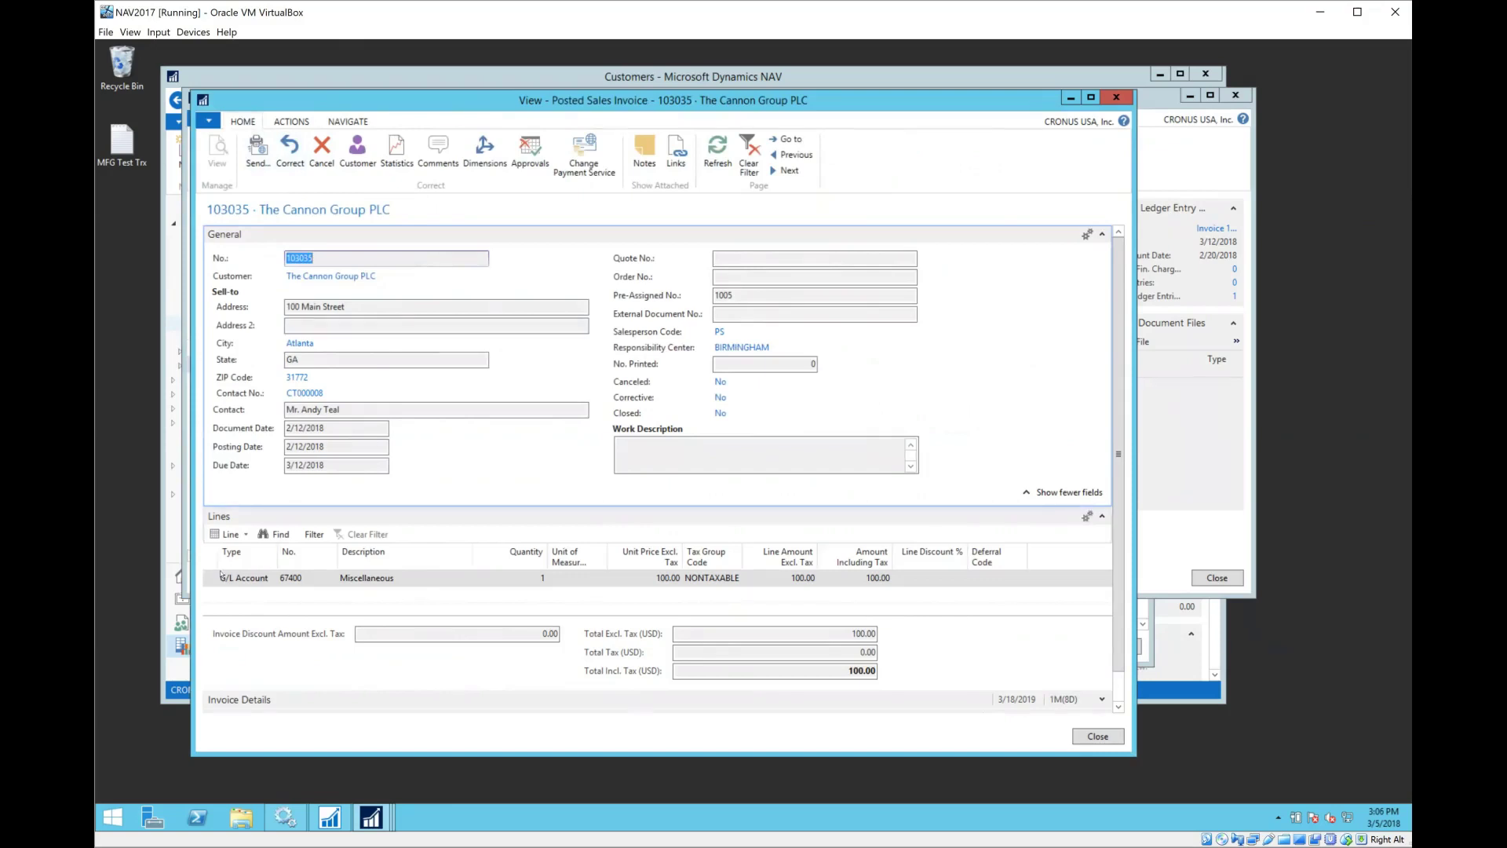
- Inspect the invoice's single Miscellaneous line on G/L account 67400 for 100.00
click(257, 584)
click(290, 585)
mouse_move(669, 387)
- Show posted invoice 103035's ACTIONS tab with its corrective credit memo options
click(293, 122)
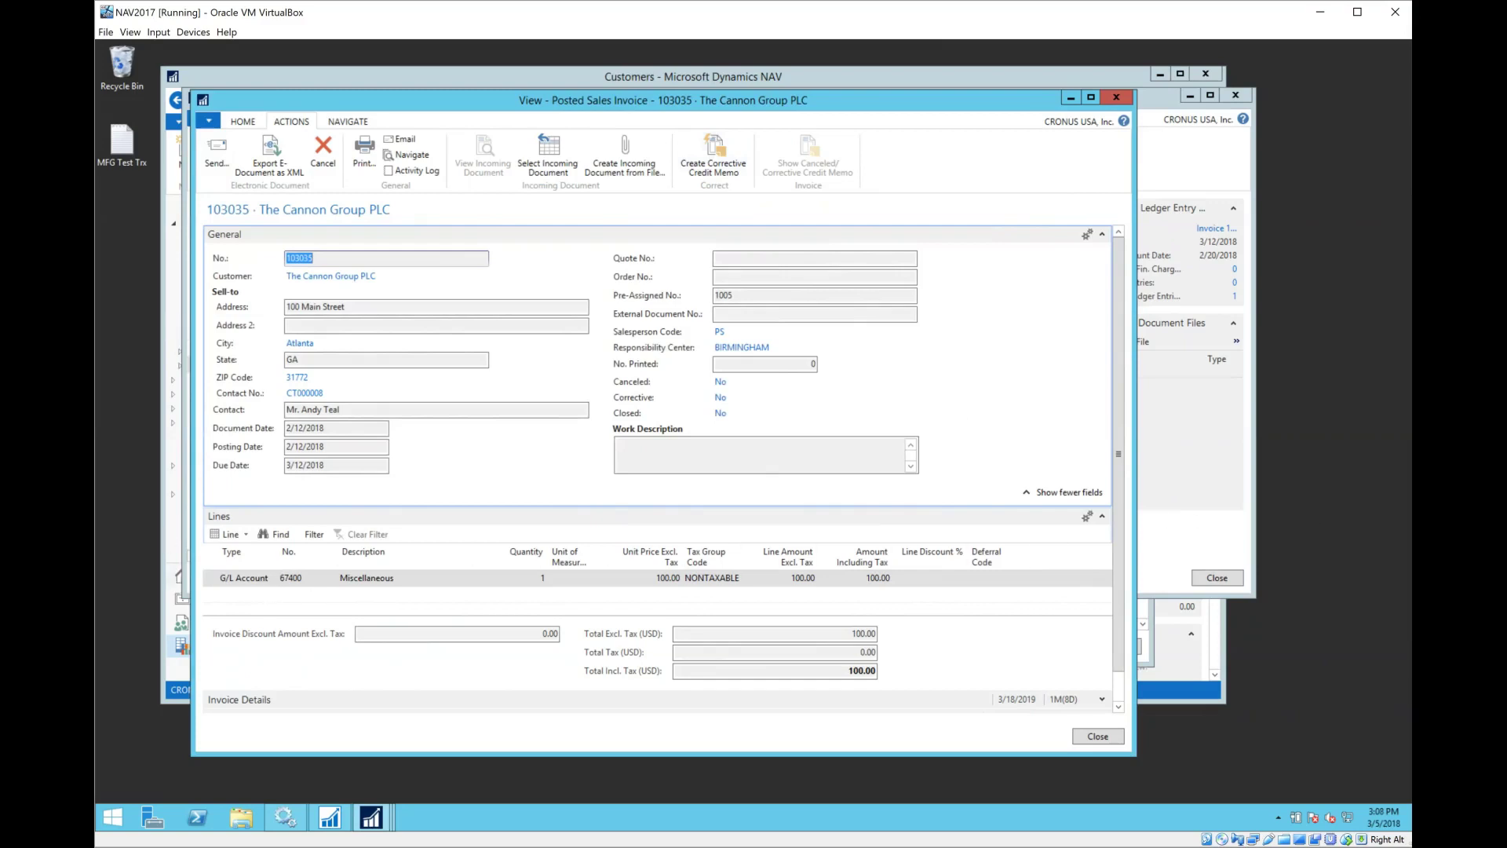
- Close posted invoice 103035 and select the order 101001 payment entry among the ledger entries
click(1116, 96)
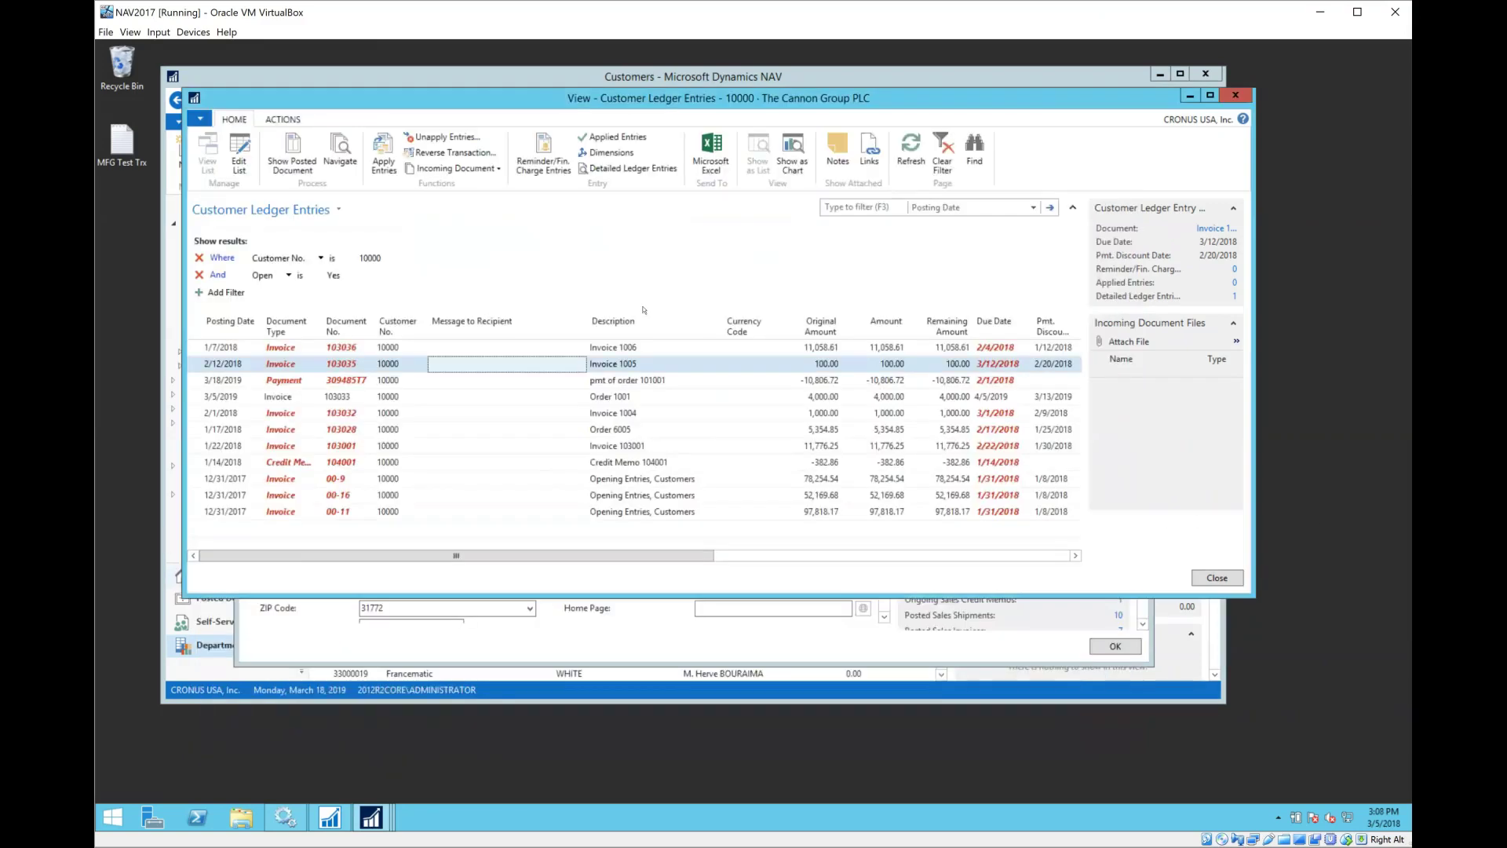
click(299, 381)
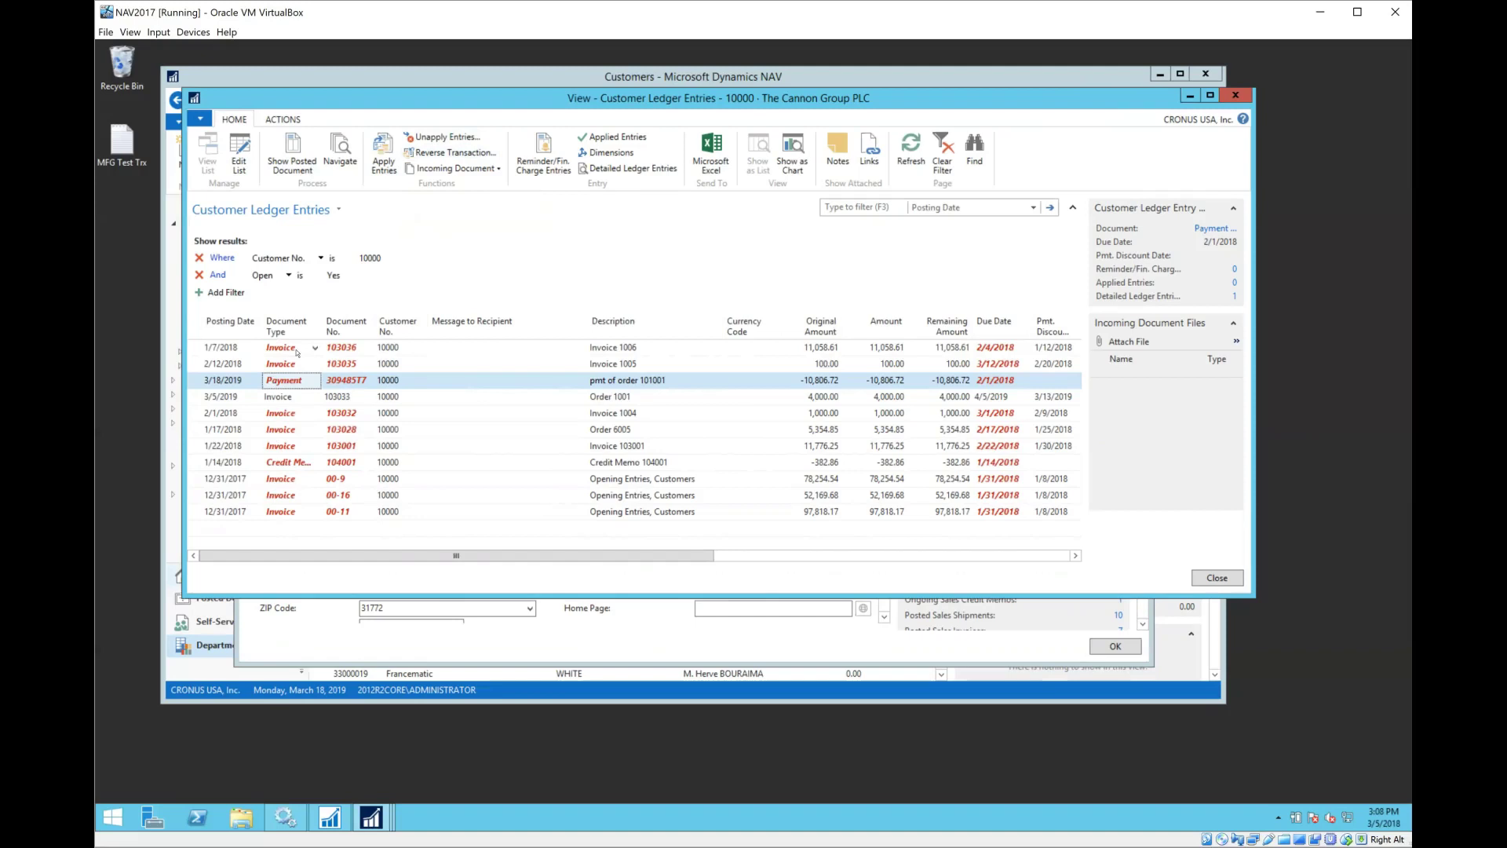
click(428, 364)
click(450, 349)
click(438, 366)
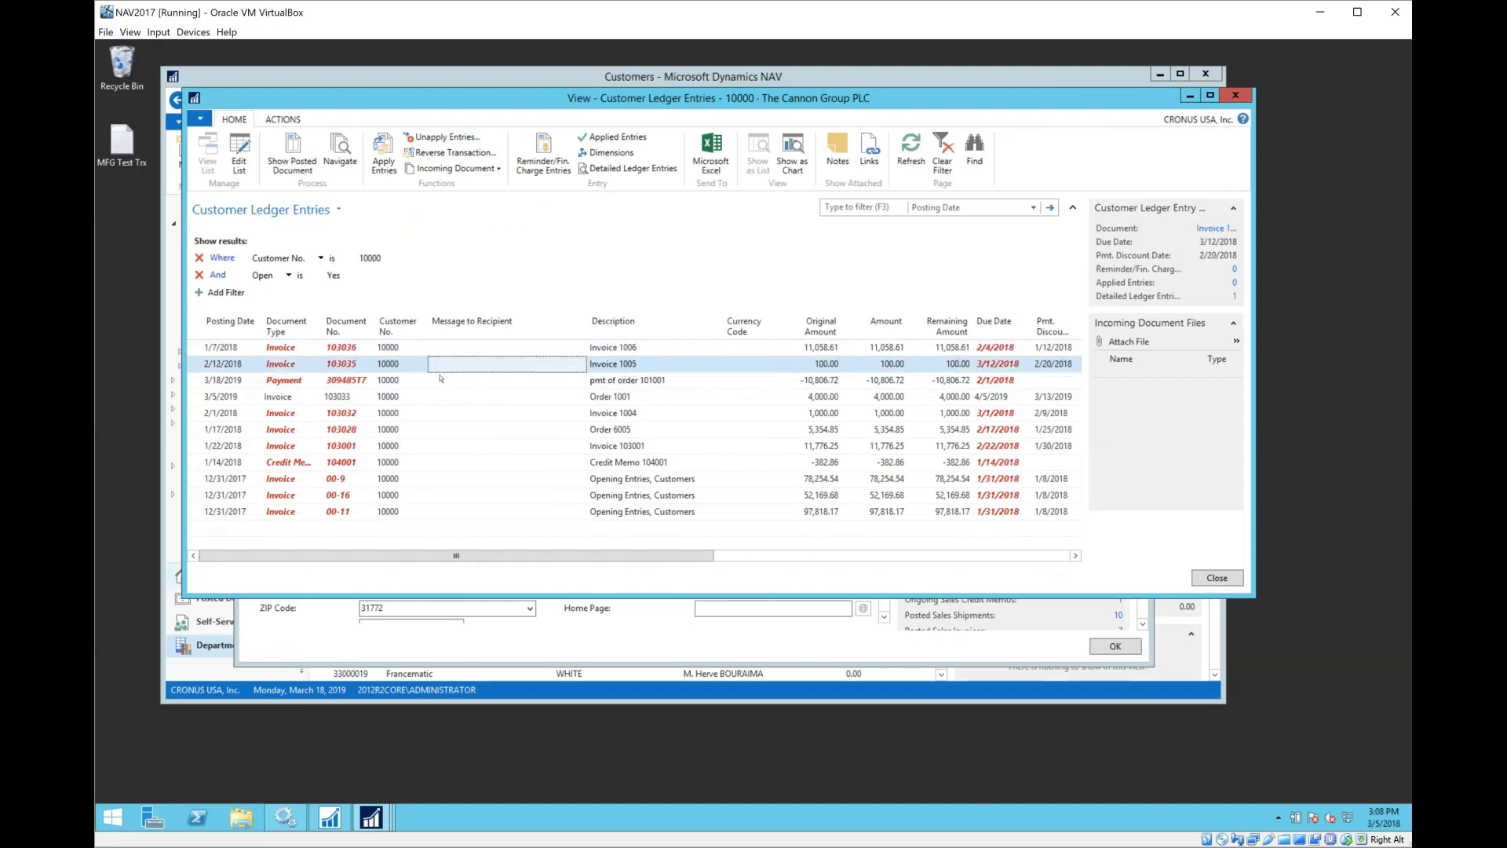
click(440, 382)
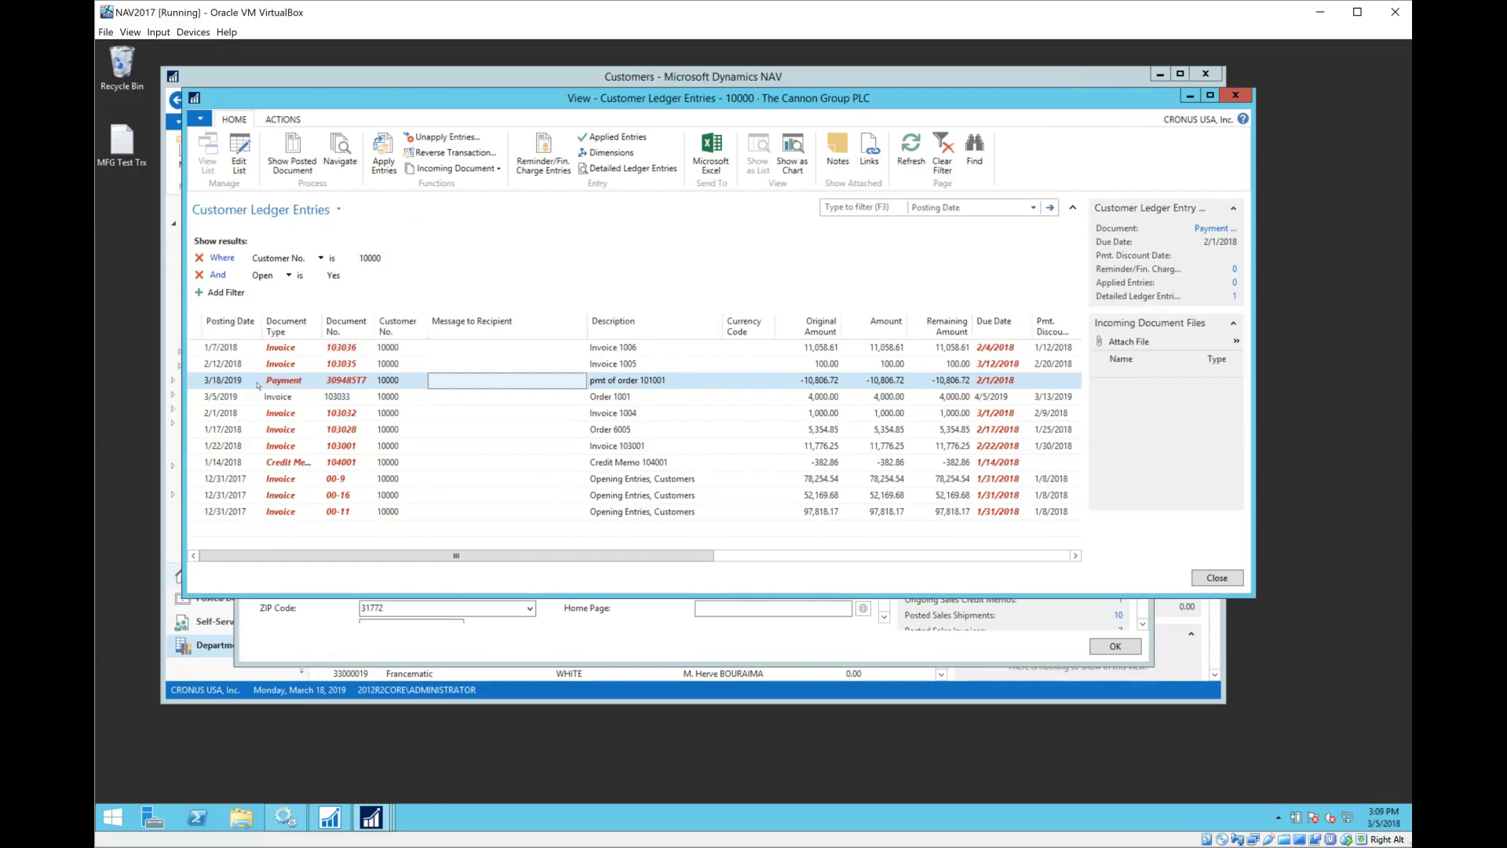
click(453, 153)
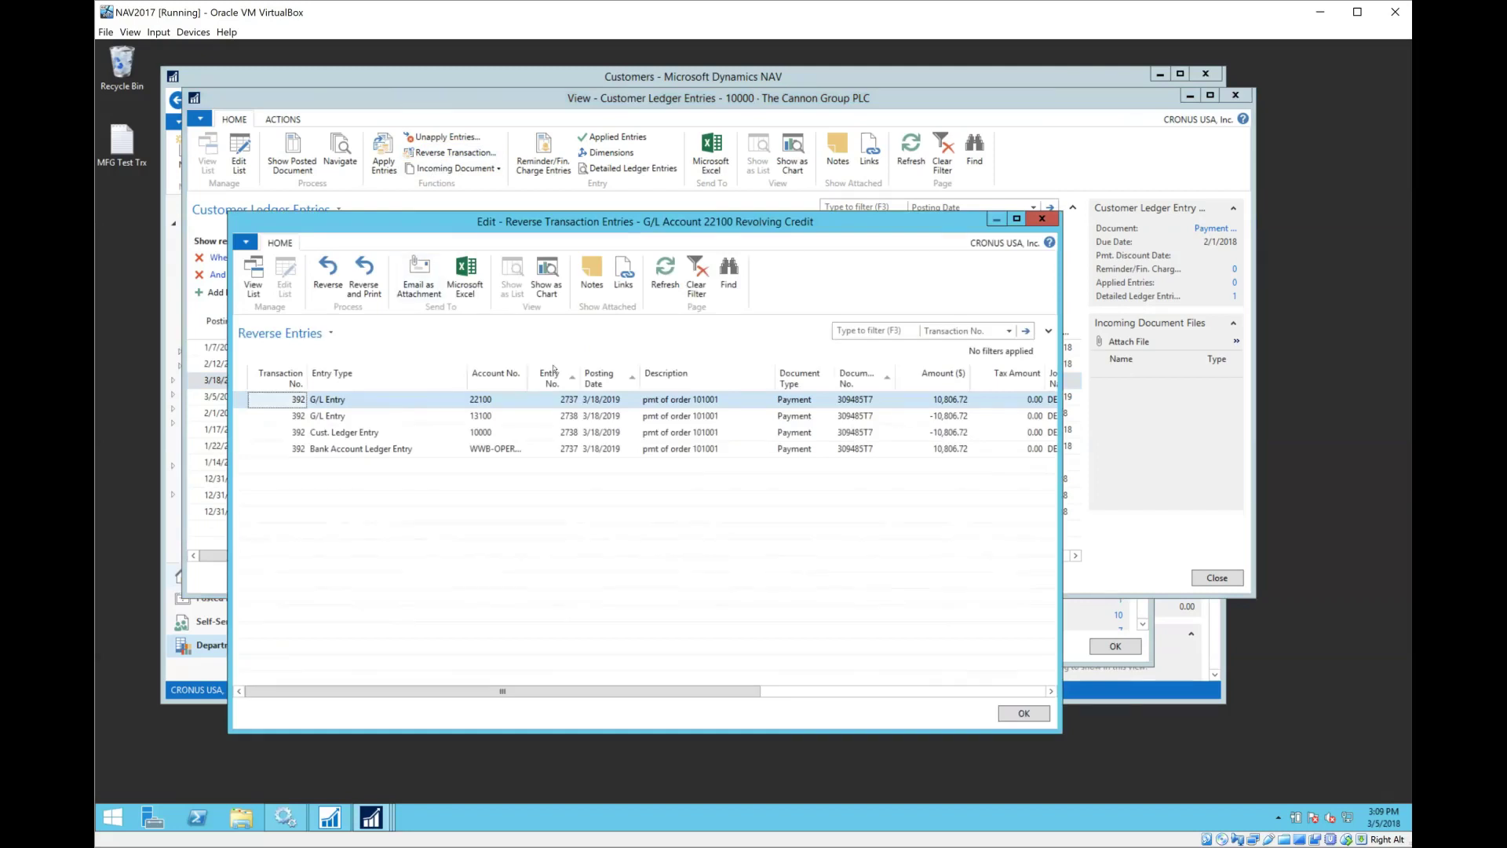
click(392, 421)
click(396, 435)
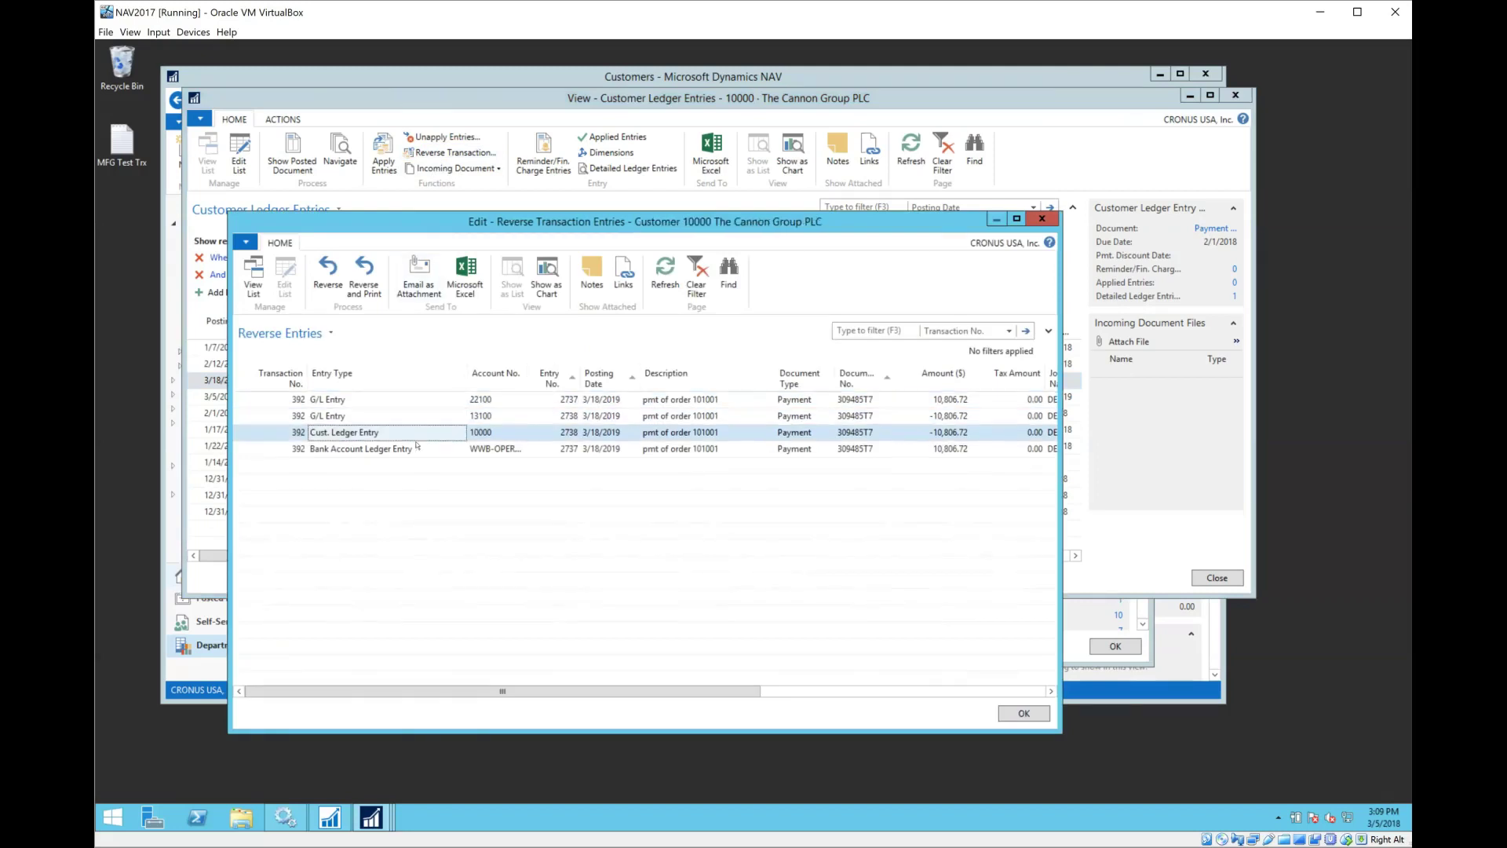
click(424, 451)
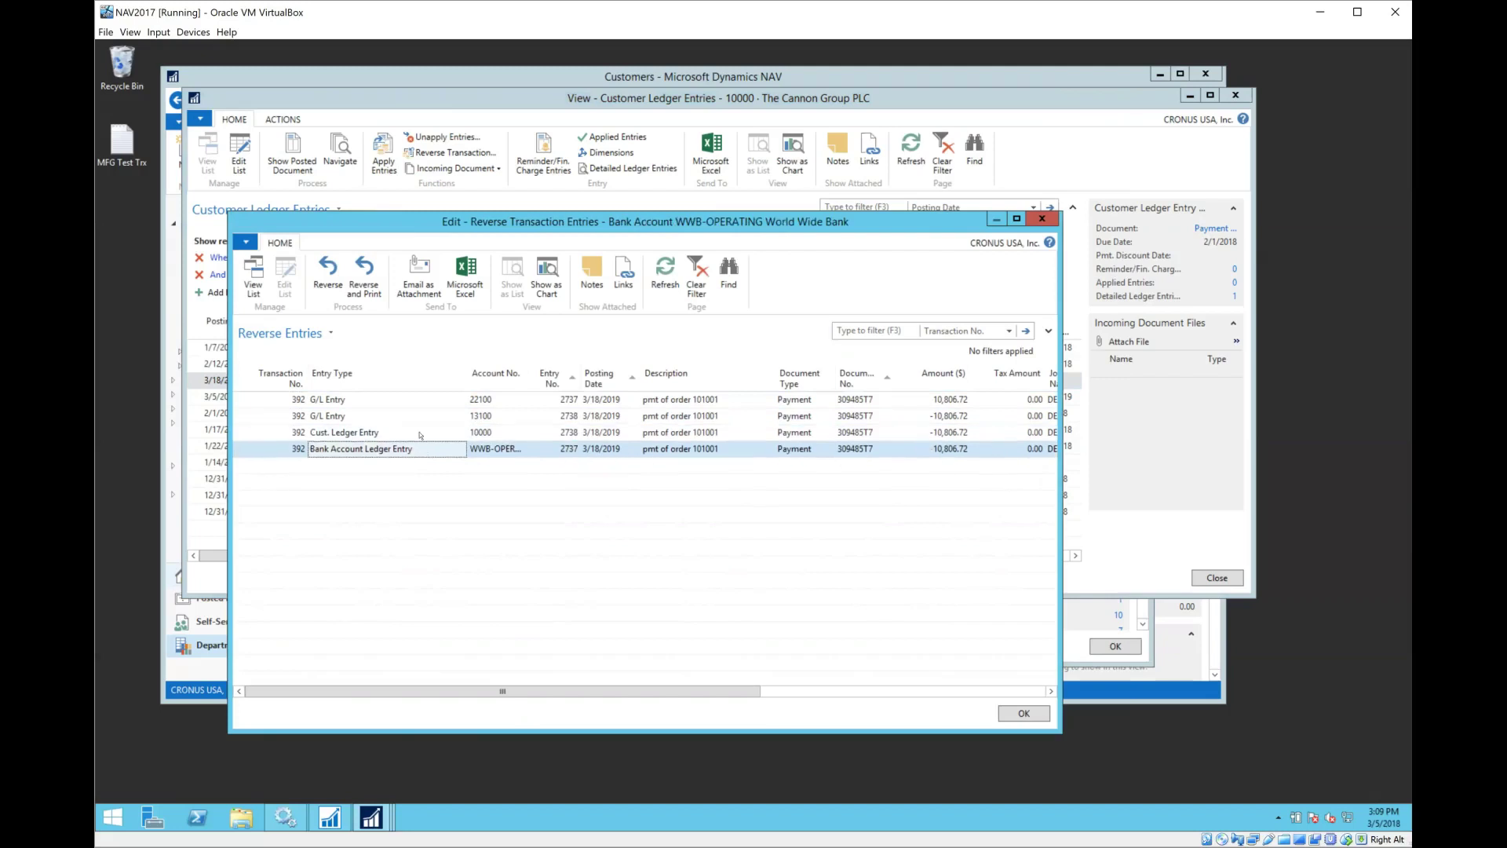
click(421, 434)
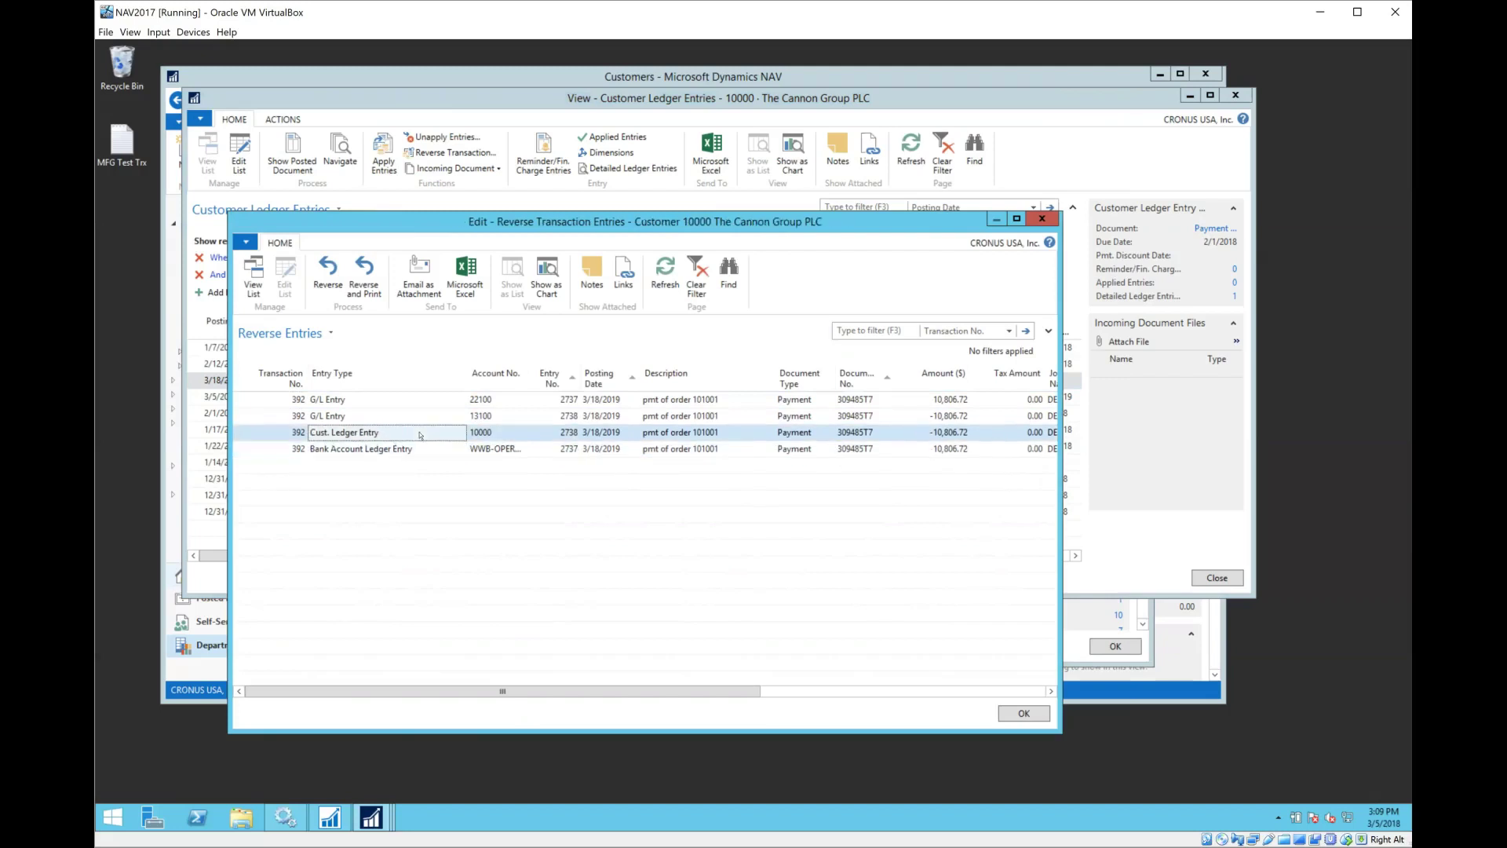
click(364, 421)
click(365, 451)
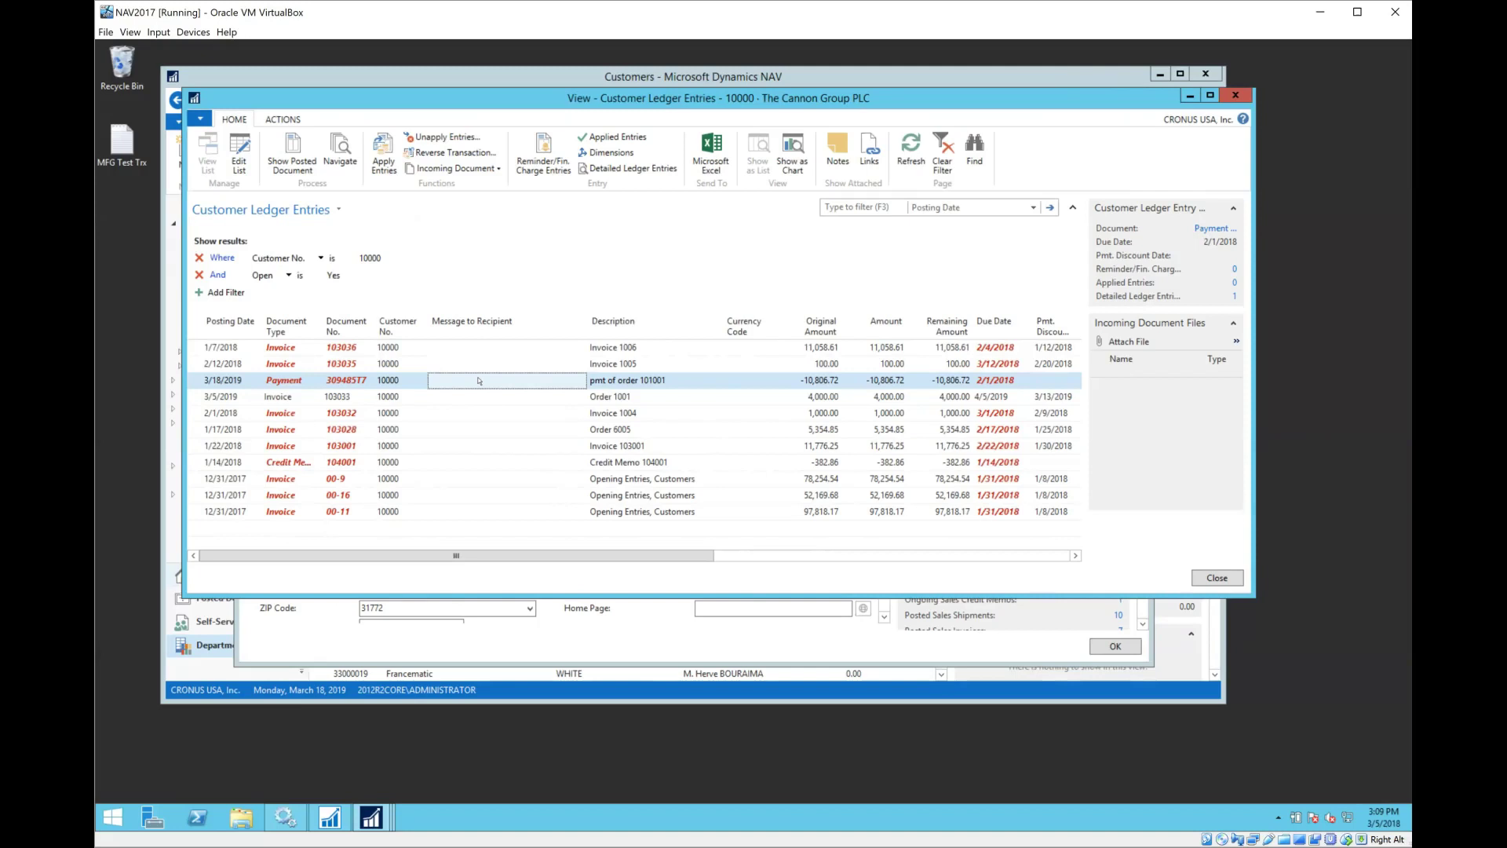
click(290, 398)
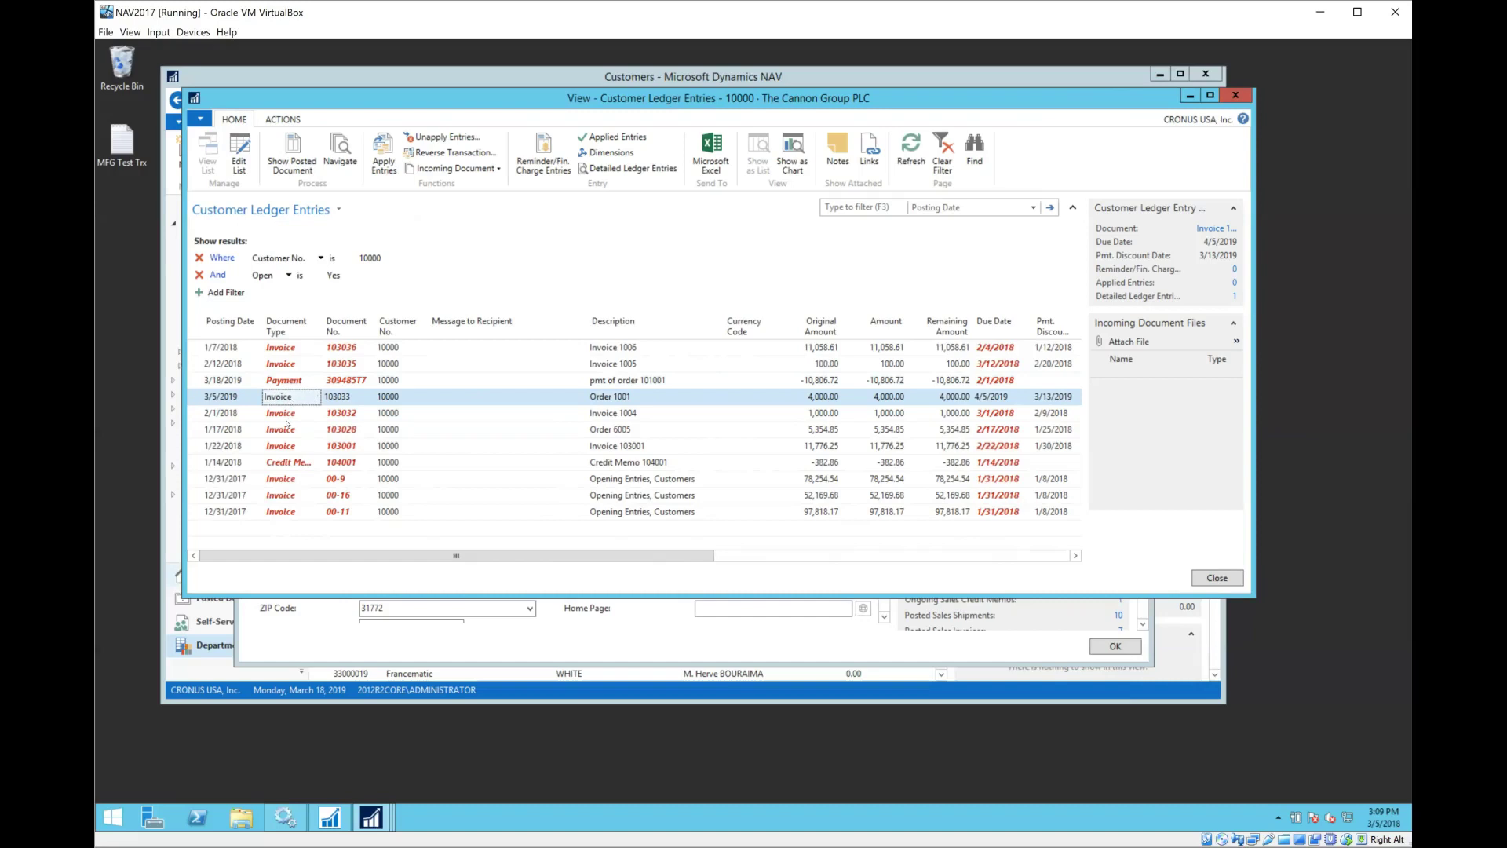
click(288, 157)
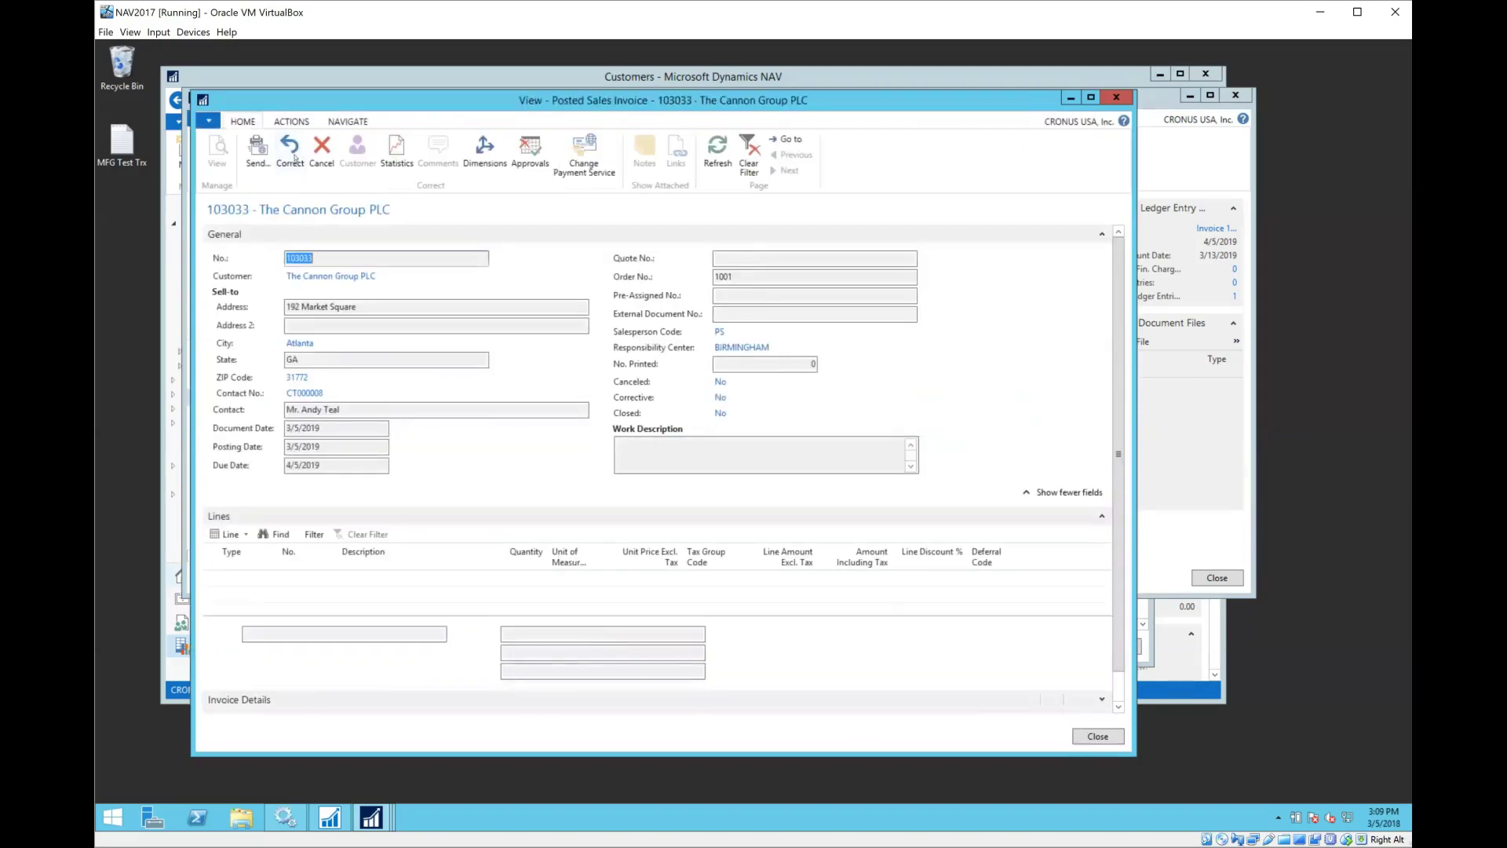
click(293, 123)
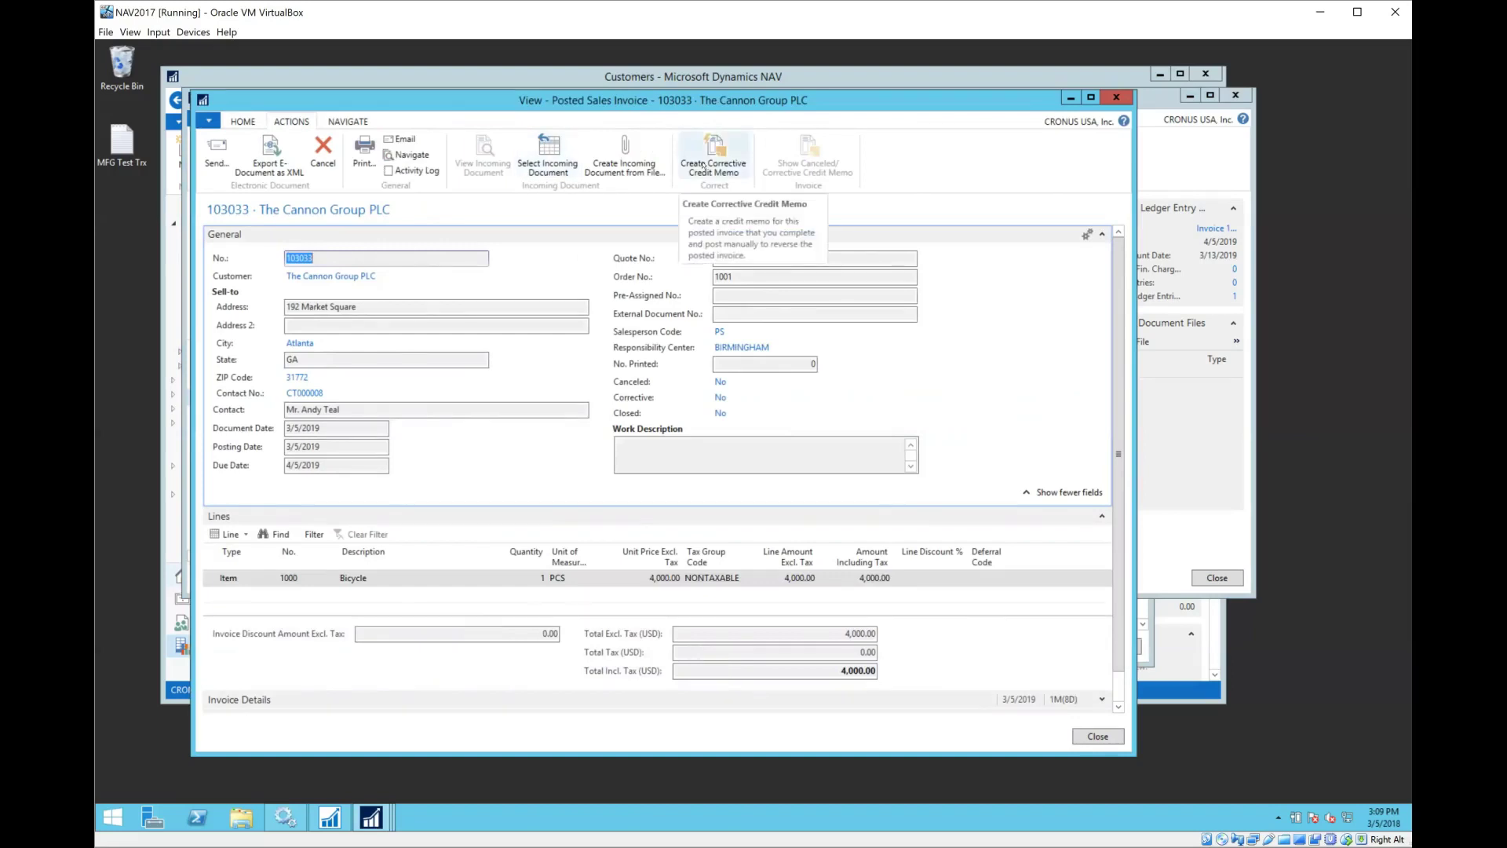
click(1108, 96)
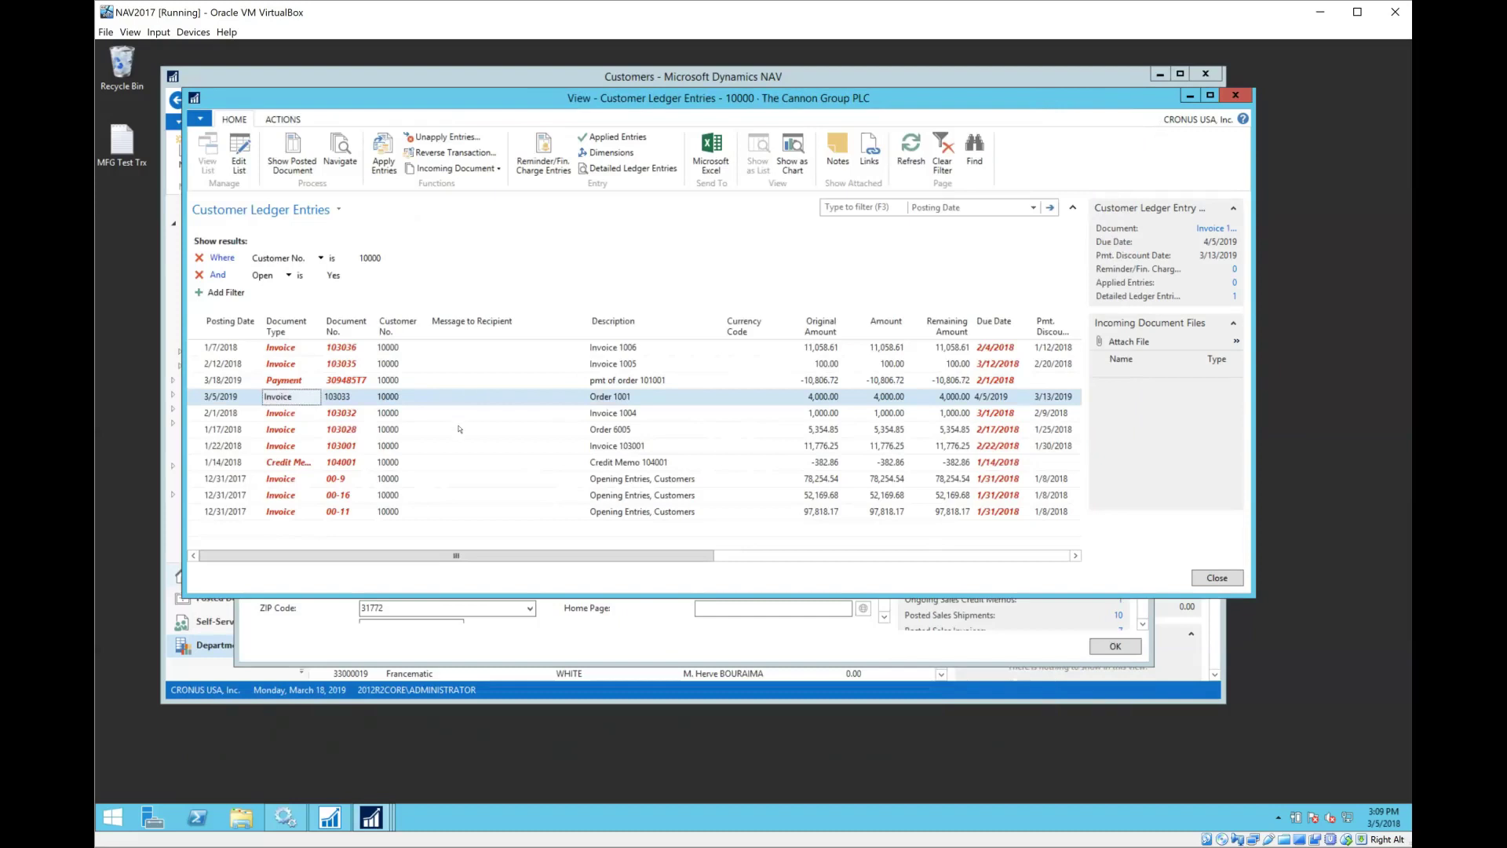
- Close the Cannon Group ledger entries and customer card, then go to Financial Management's General Ledger page
click(465, 382)
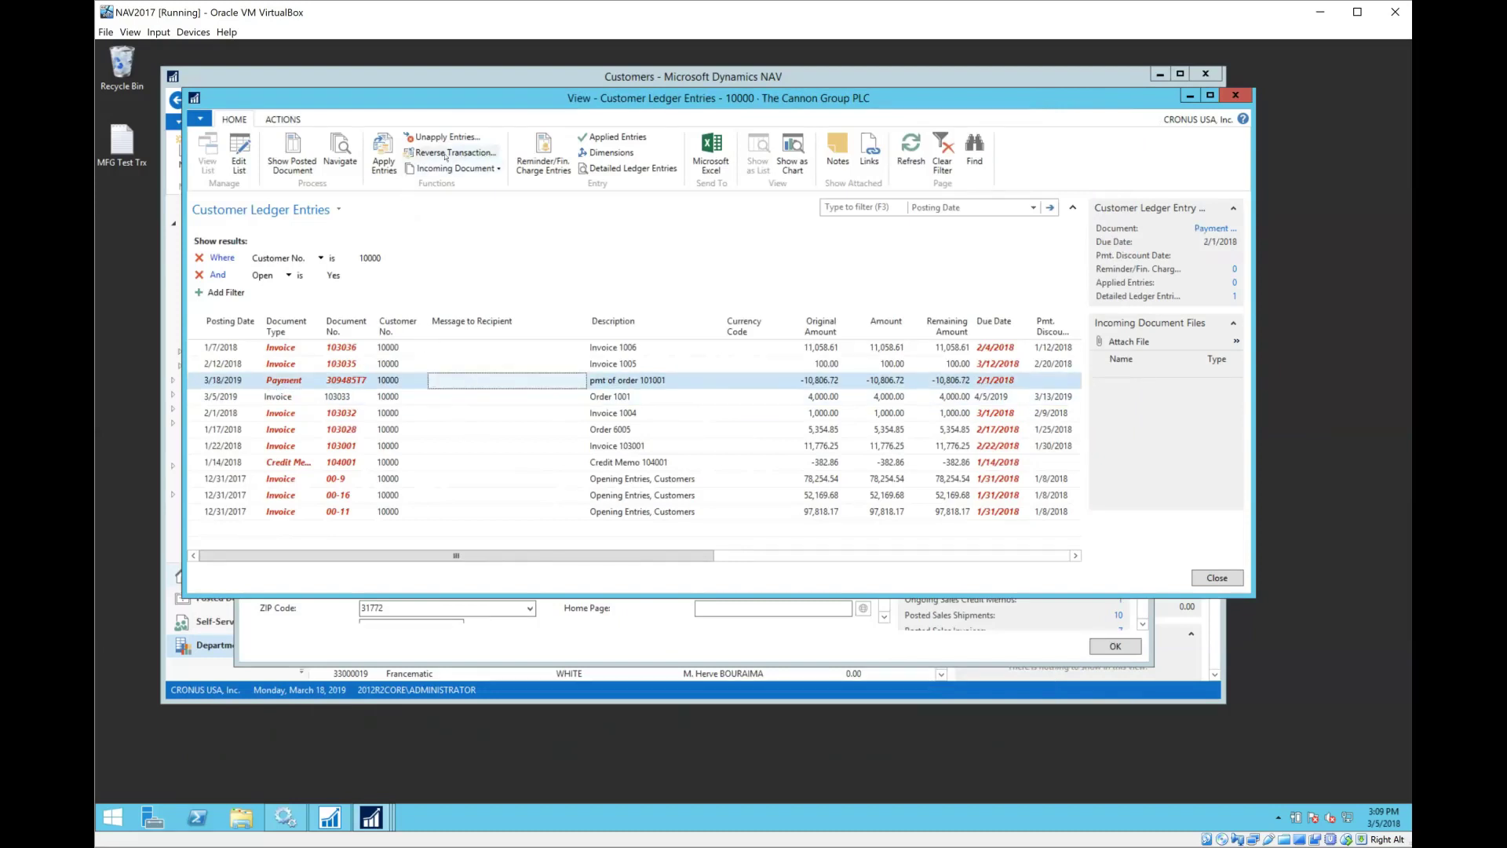
click(1236, 95)
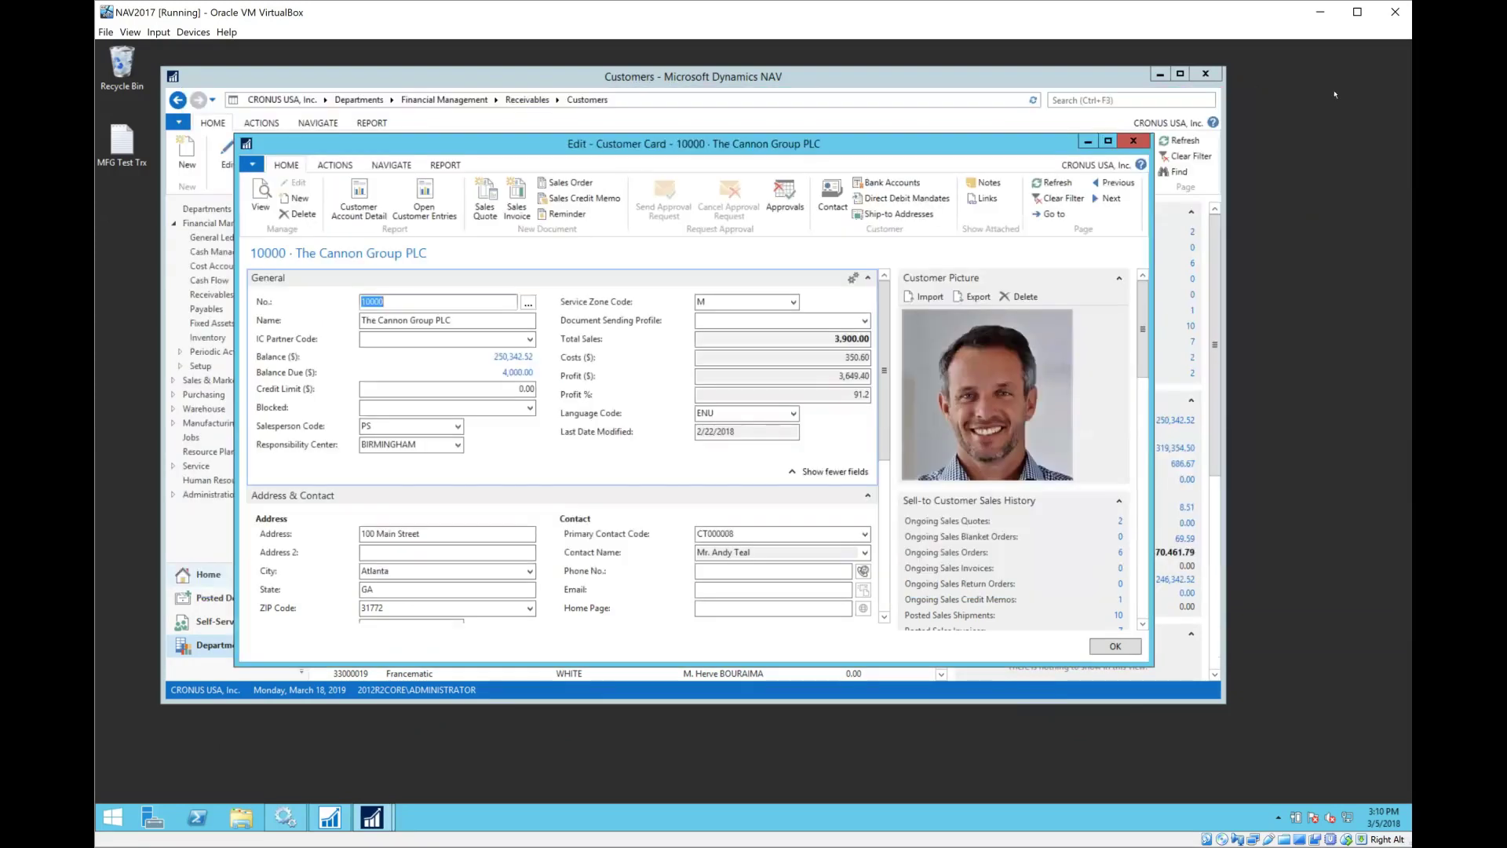
click(1131, 142)
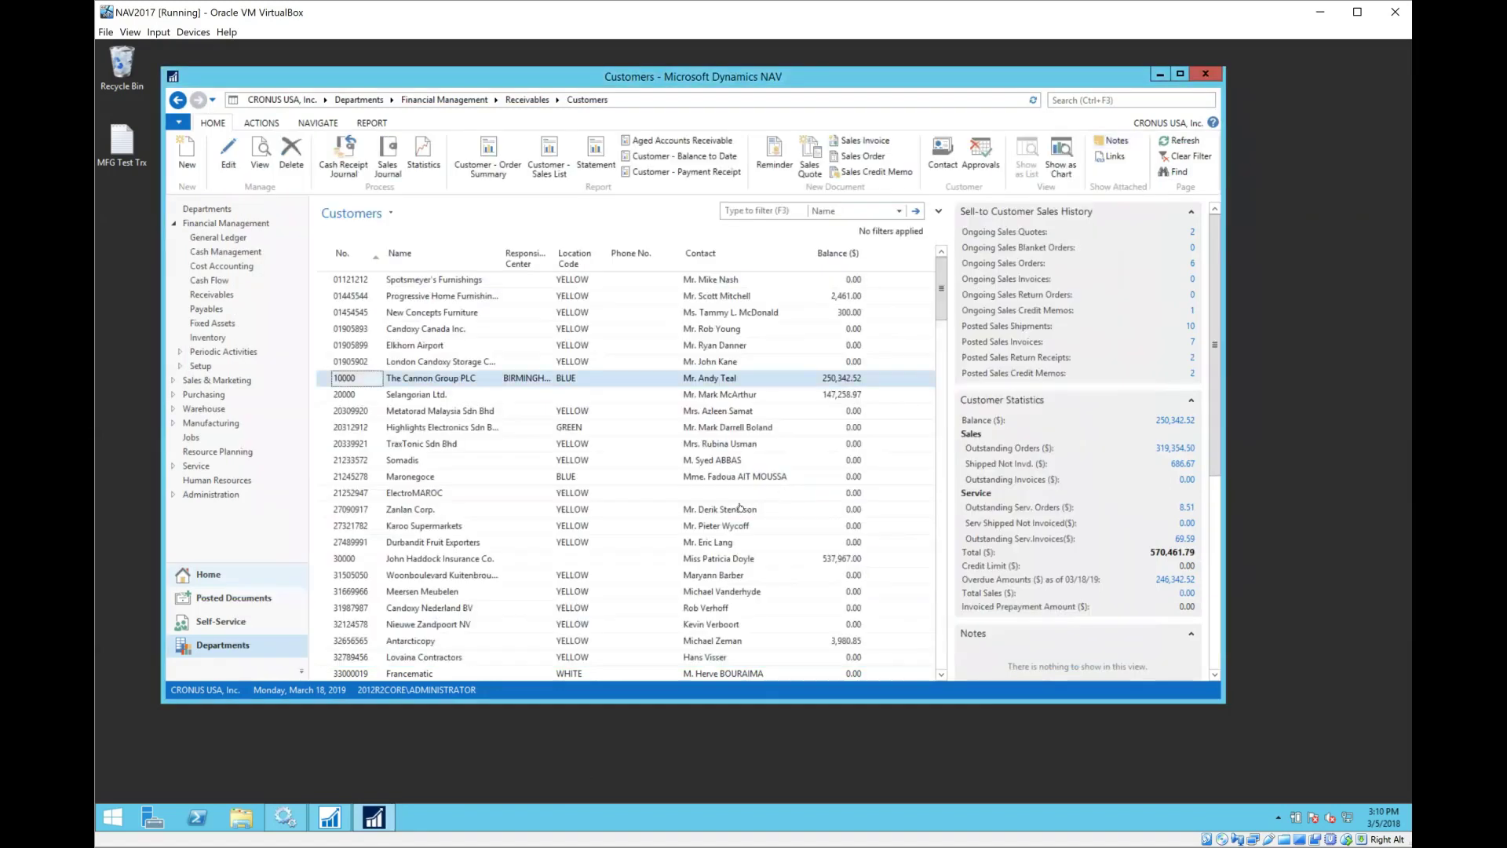
click(420, 100)
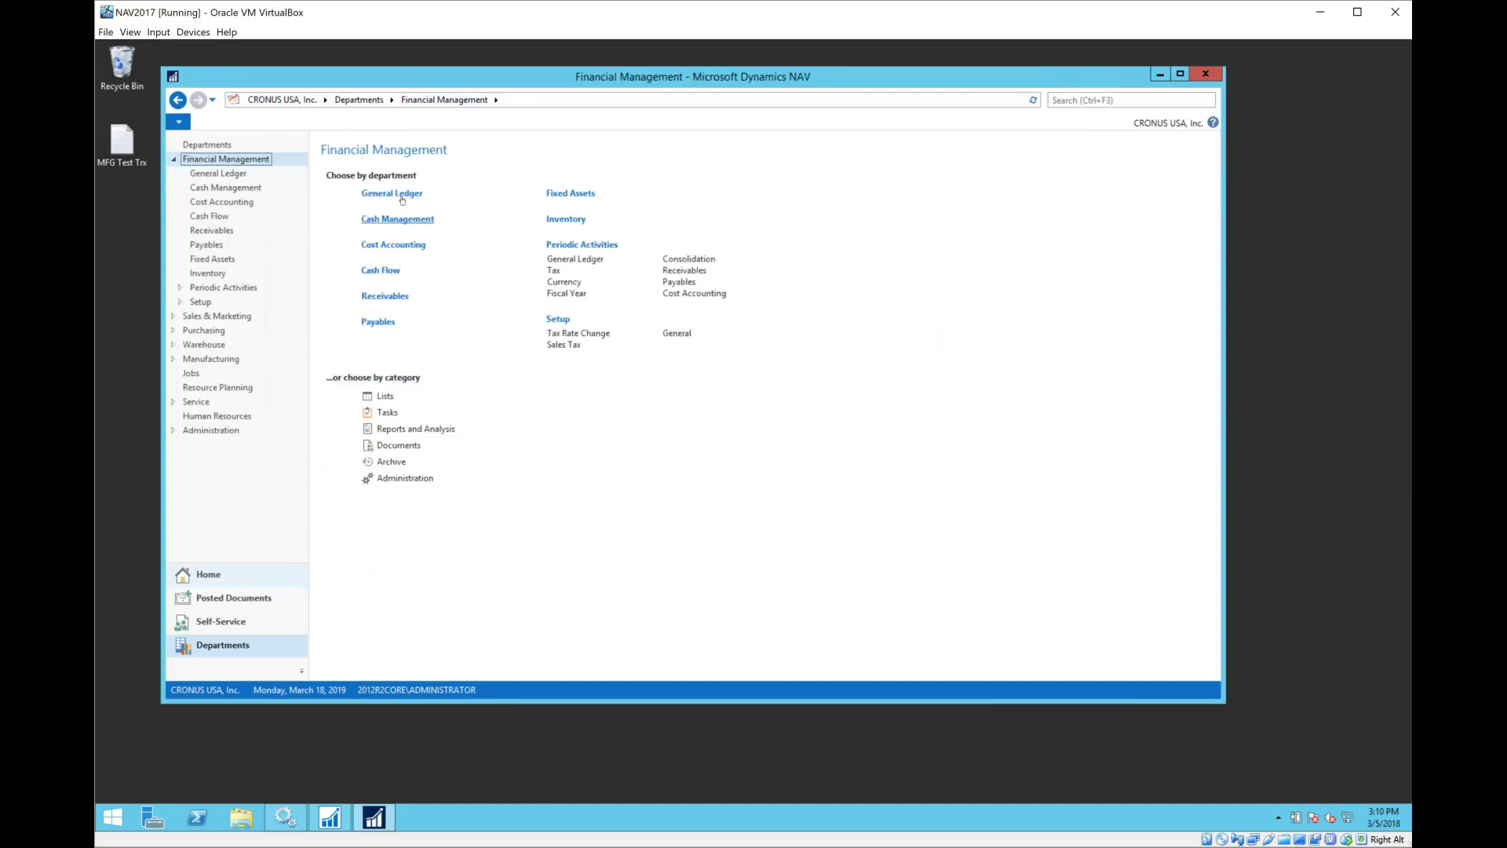
click(402, 196)
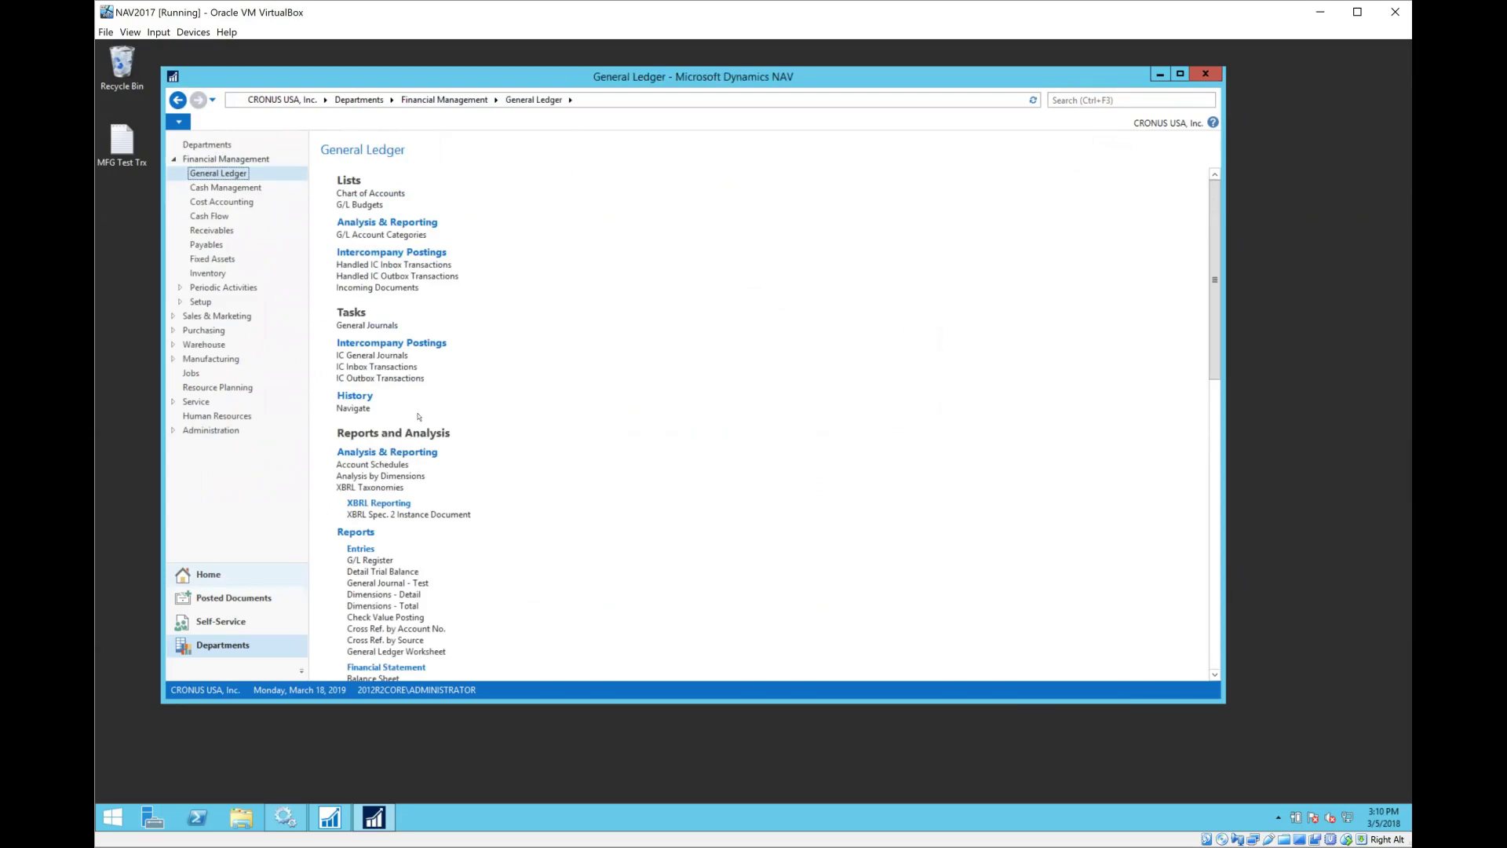
- Open the CASH general journal and start a line for Customer 10000, The Cannon Group PLC
click(366, 328)
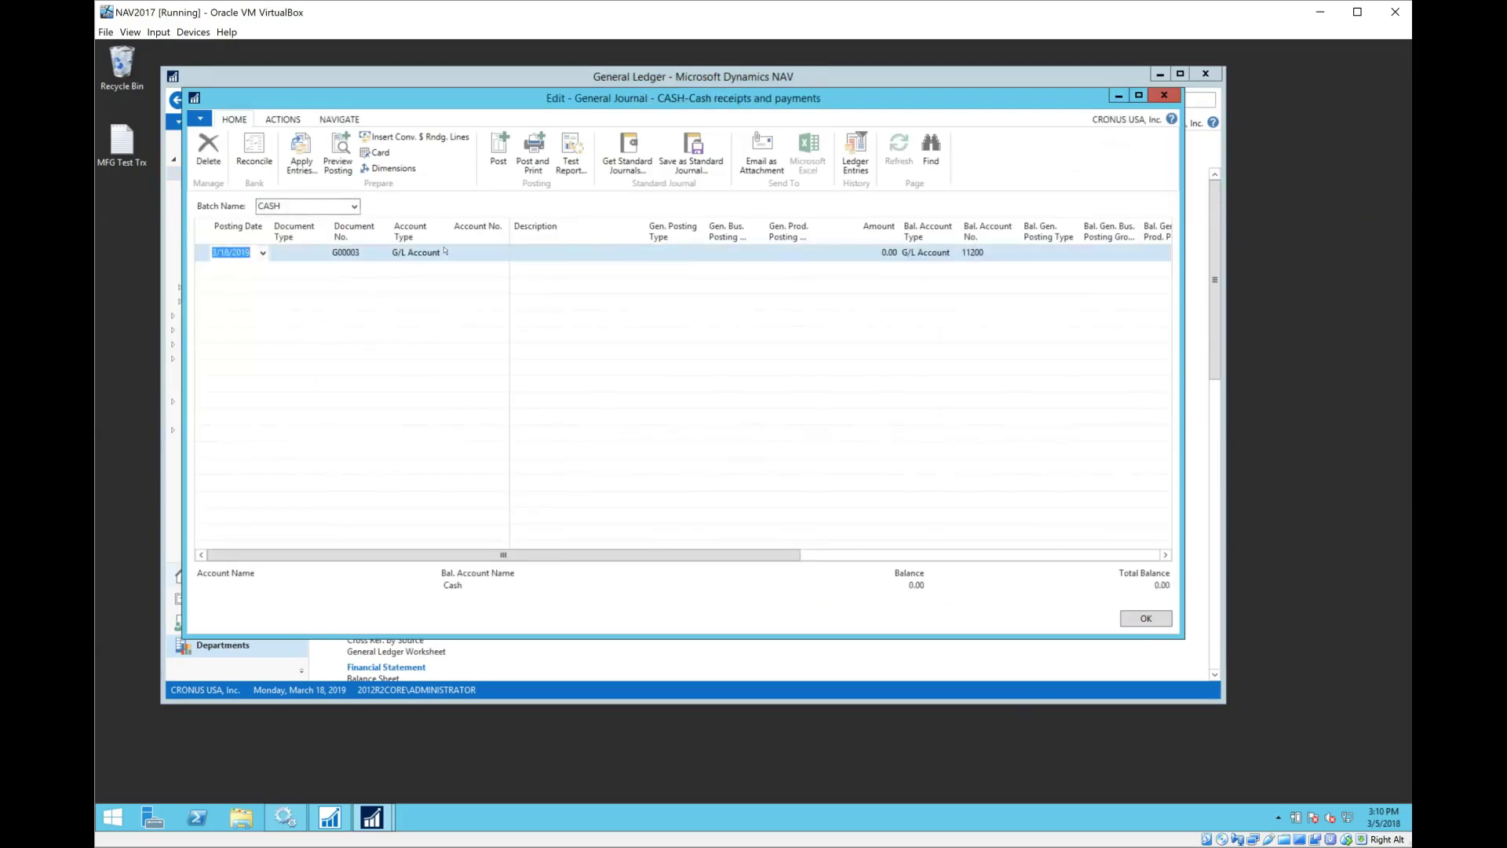
click(424, 251)
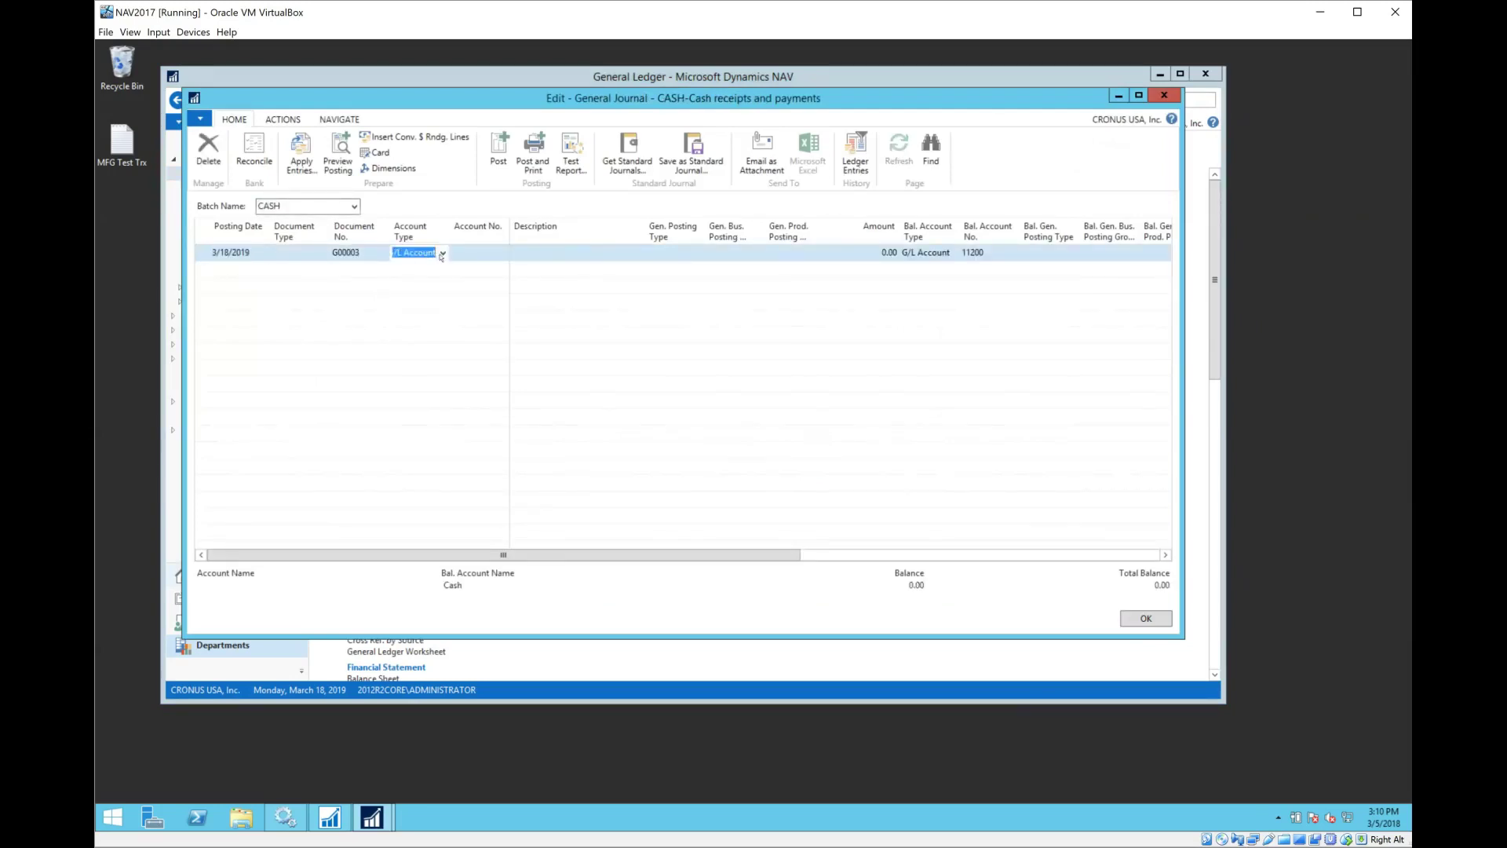
click(442, 253)
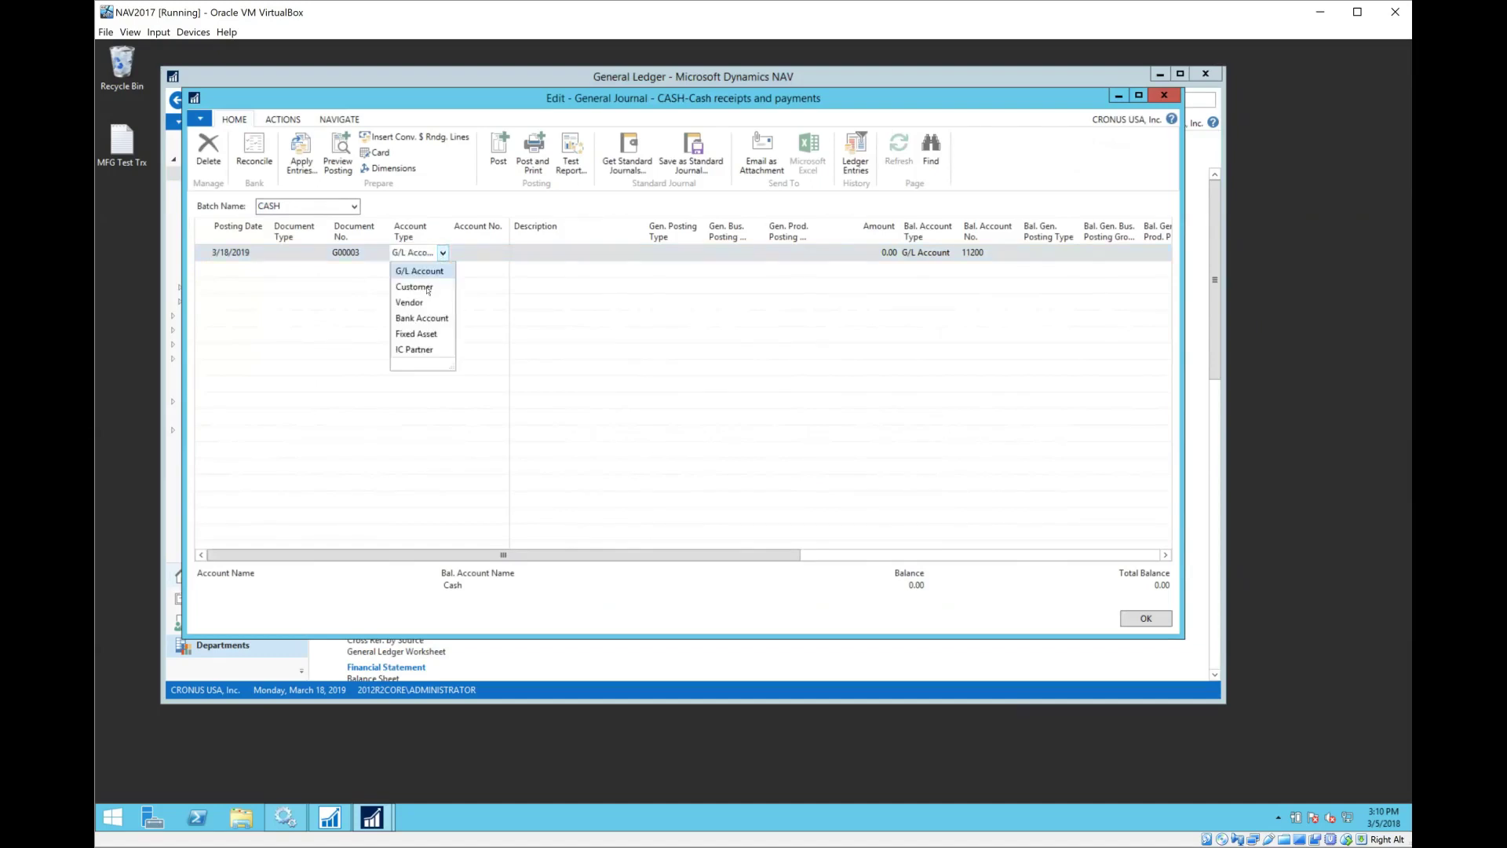
click(442, 286)
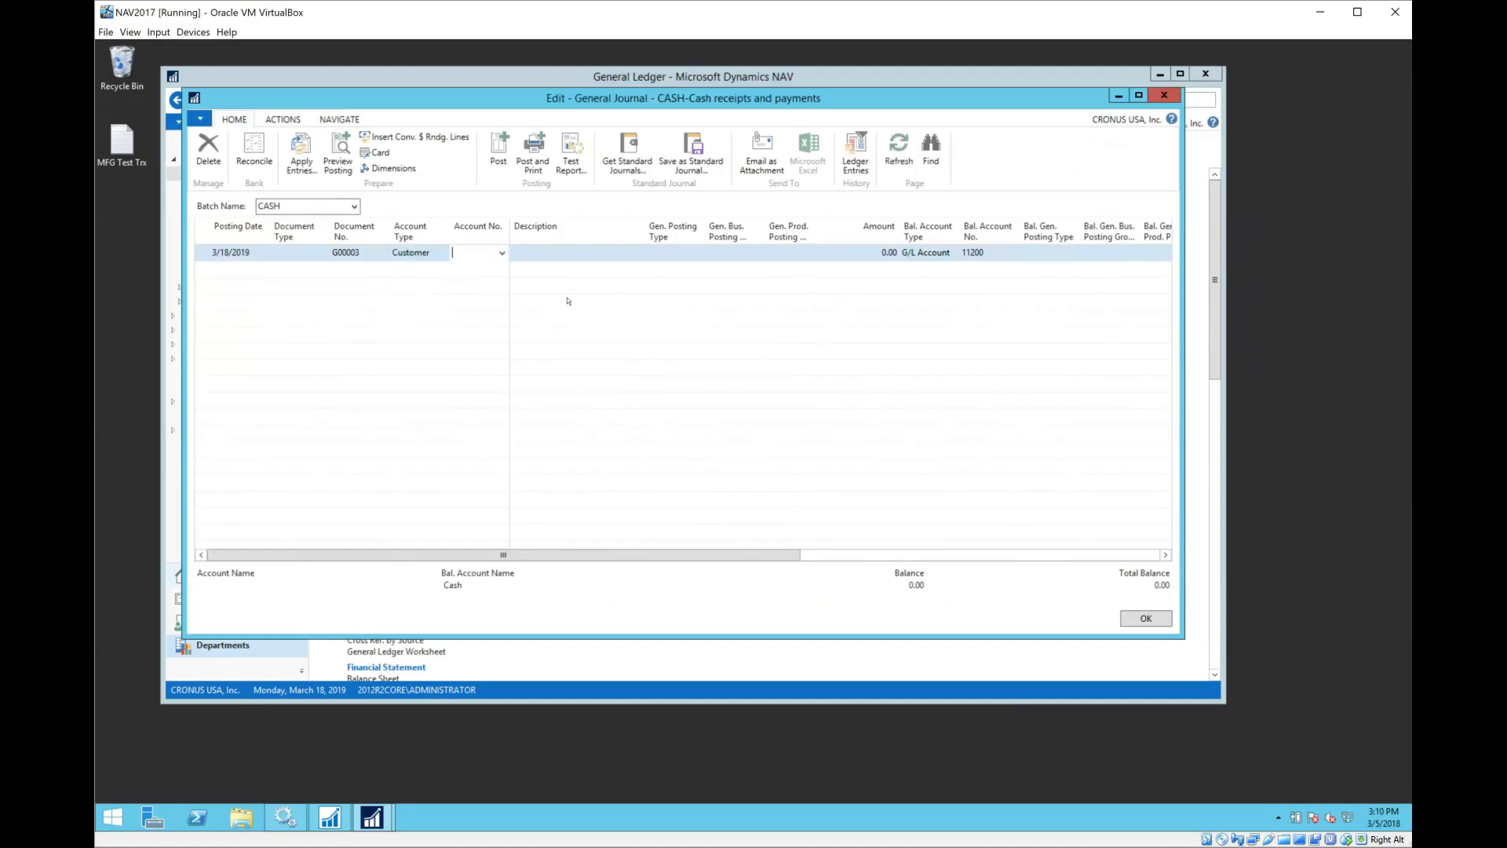
text(10000)
key(Tab)
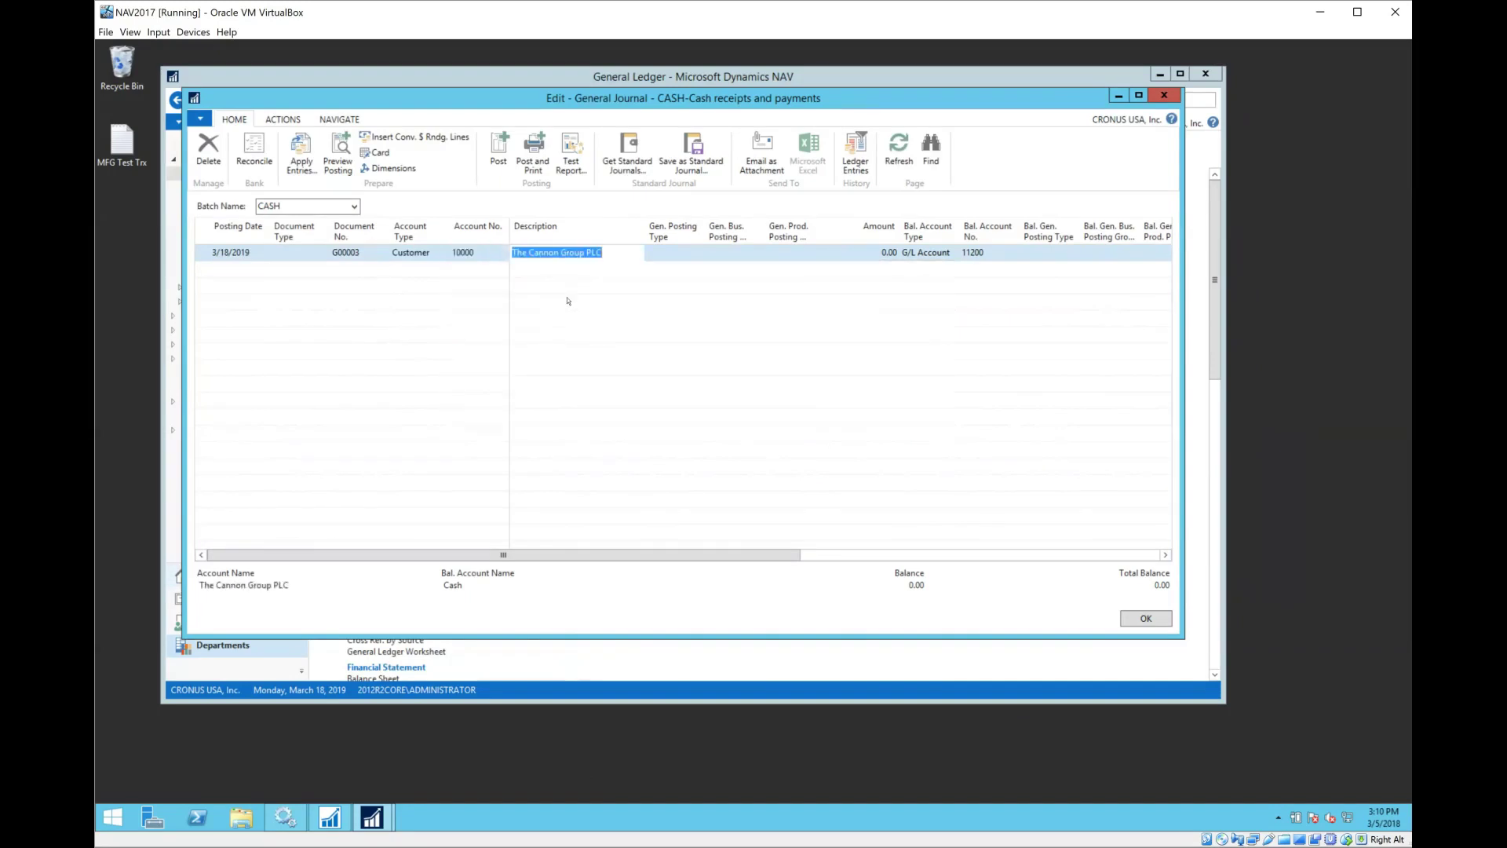
key(Tab)
key(Tab)
key(Tab)
key(Tab)
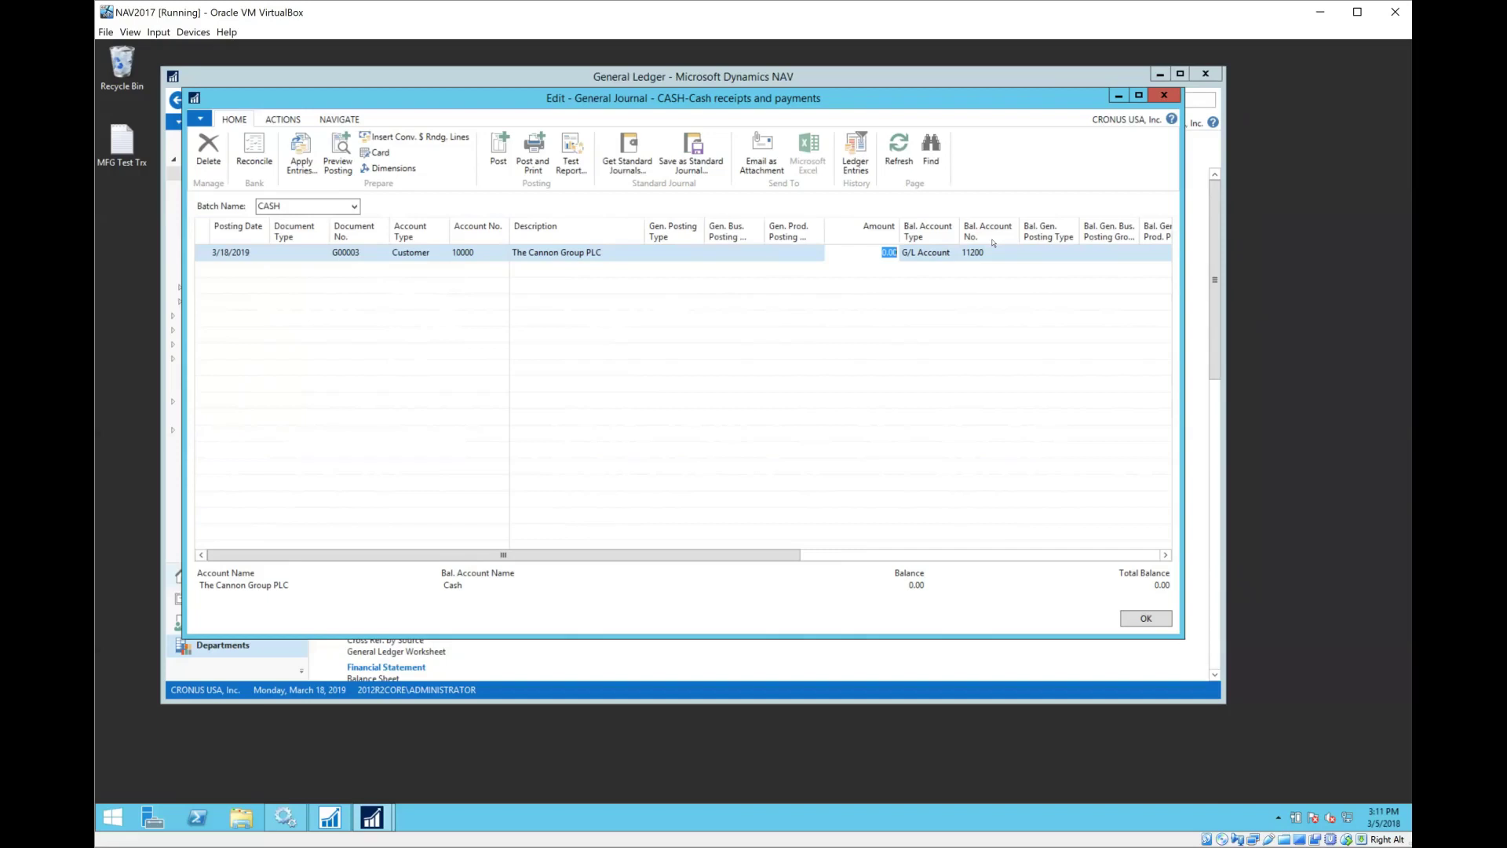
- Enter 10,000.00 as the Cannon Group line's amount, leaving Bal. Account No. empty
click(854, 253)
drag(861, 253, 923, 252)
text(10000)
key(Tab)
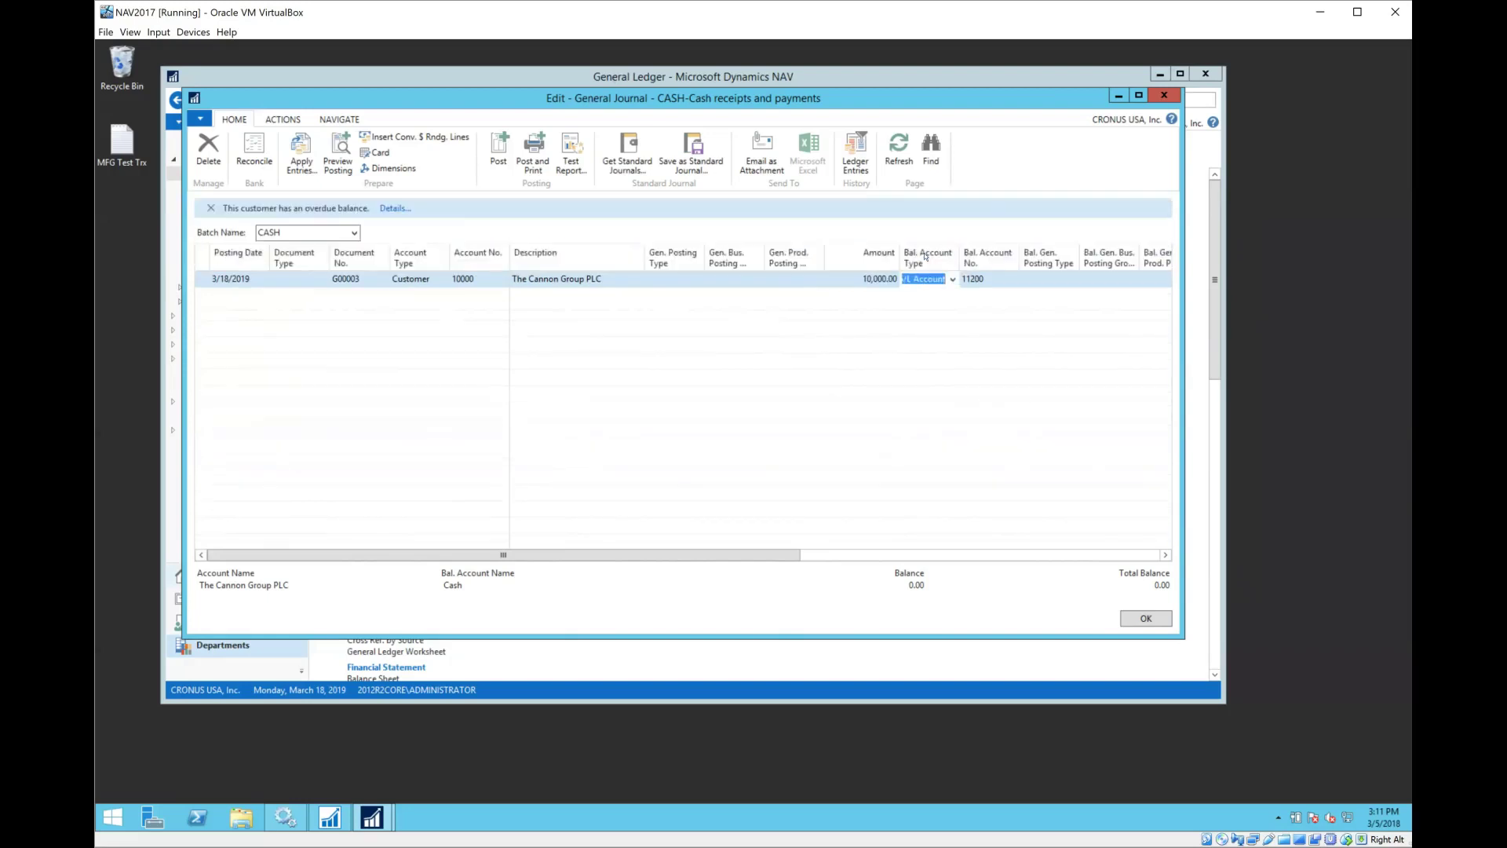
key(Tab)
key(F4)
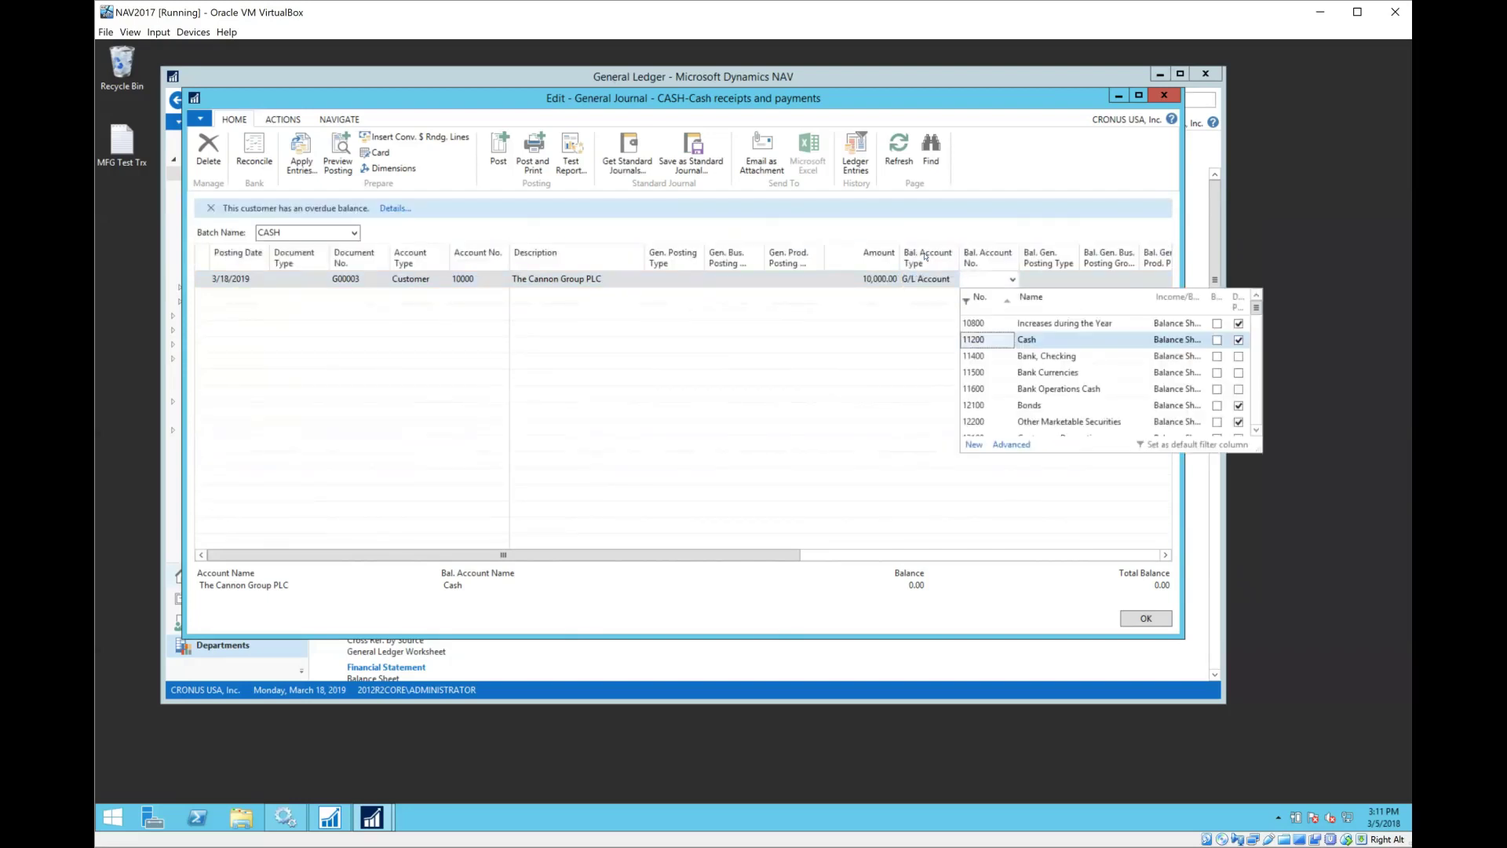
key(Right)
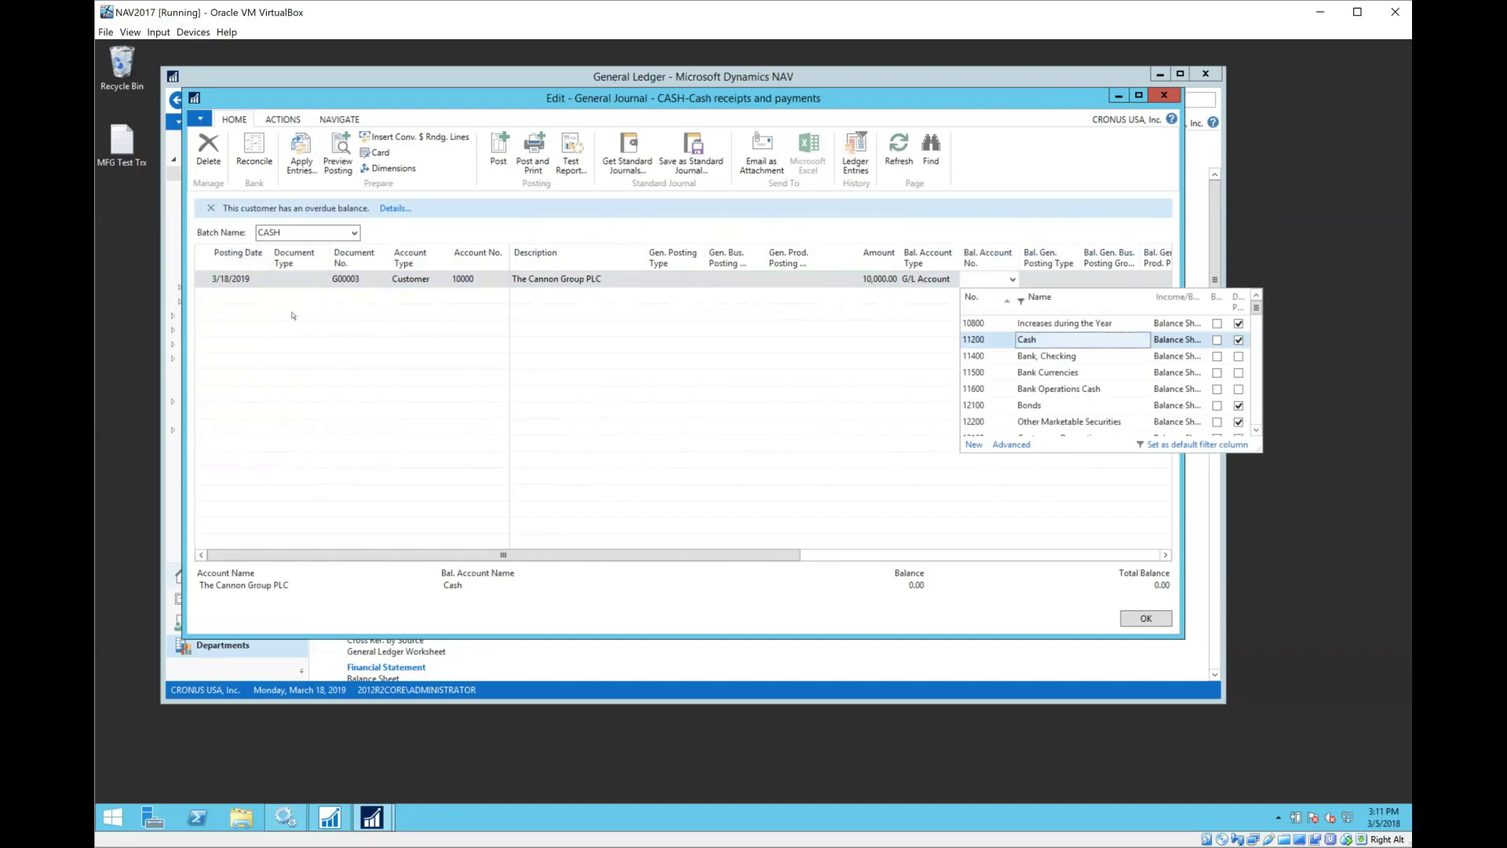
key(Escape)
- Start a second journal line and set its account type to Bank Account
click(255, 300)
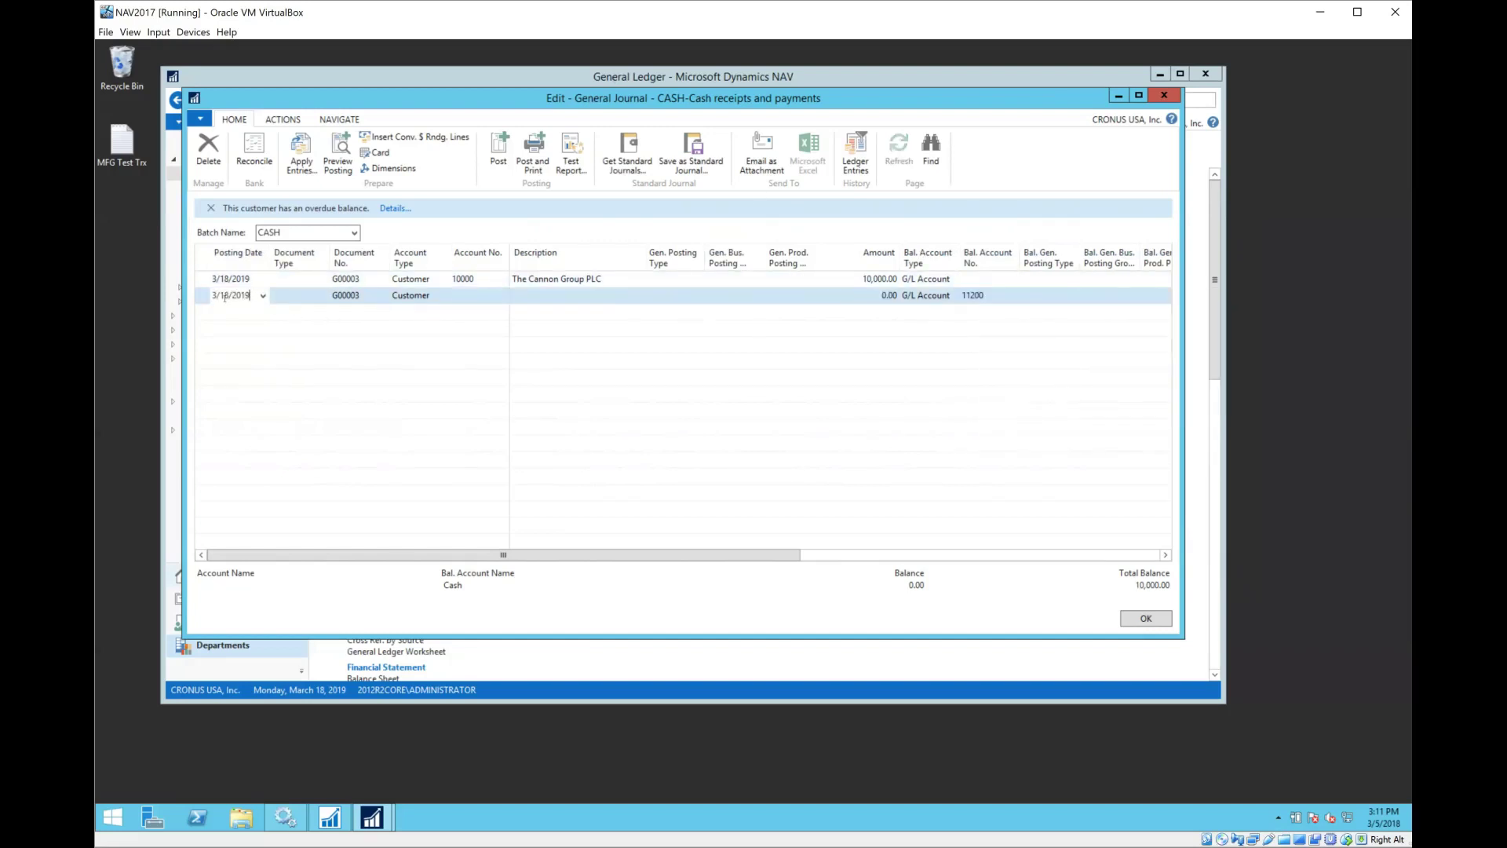
key(Tab)
key(Tab)
key(Tab)
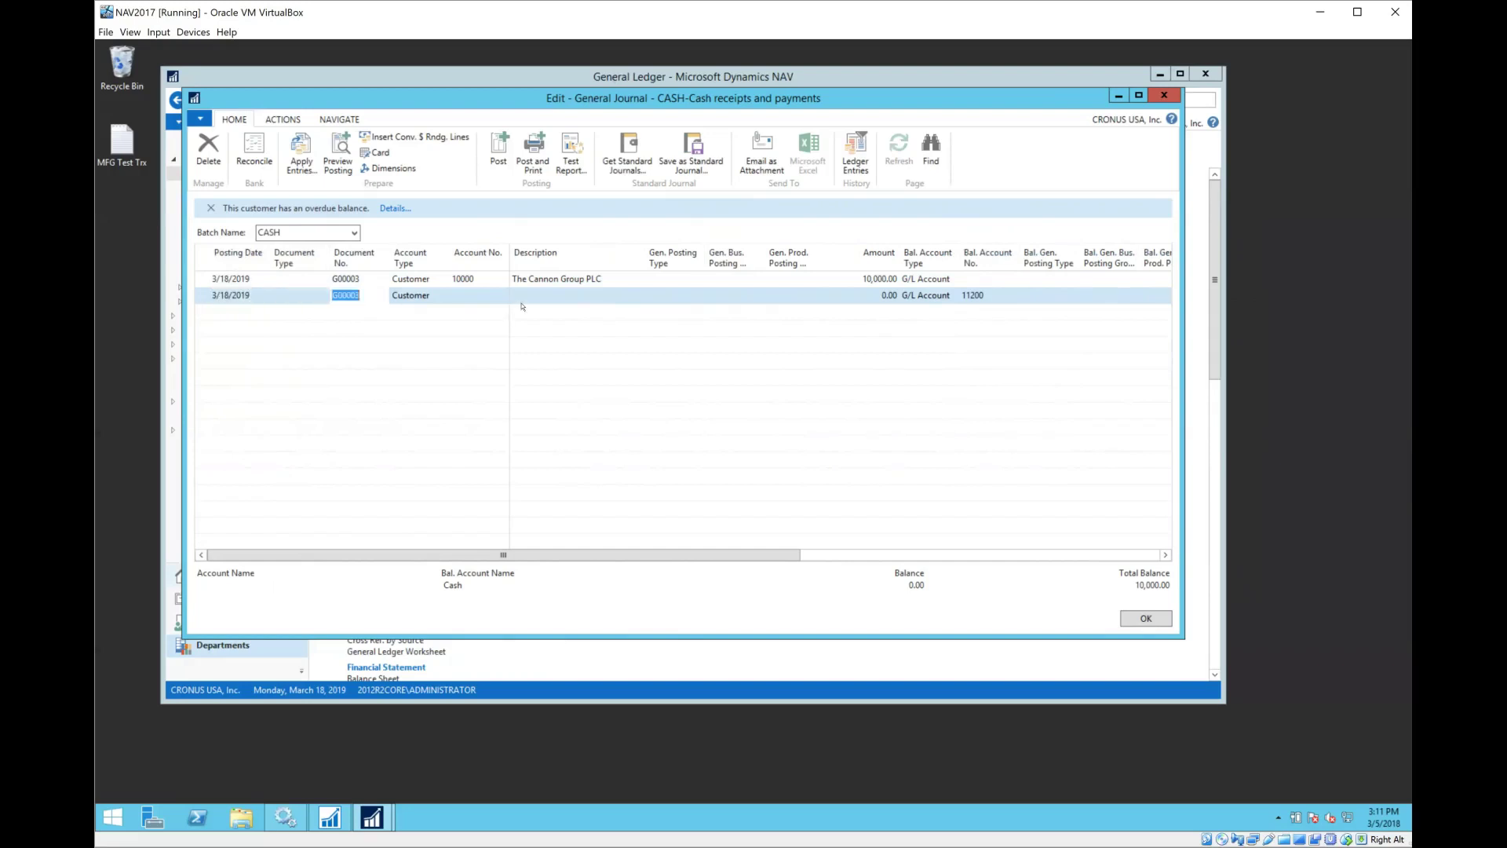
text(g)
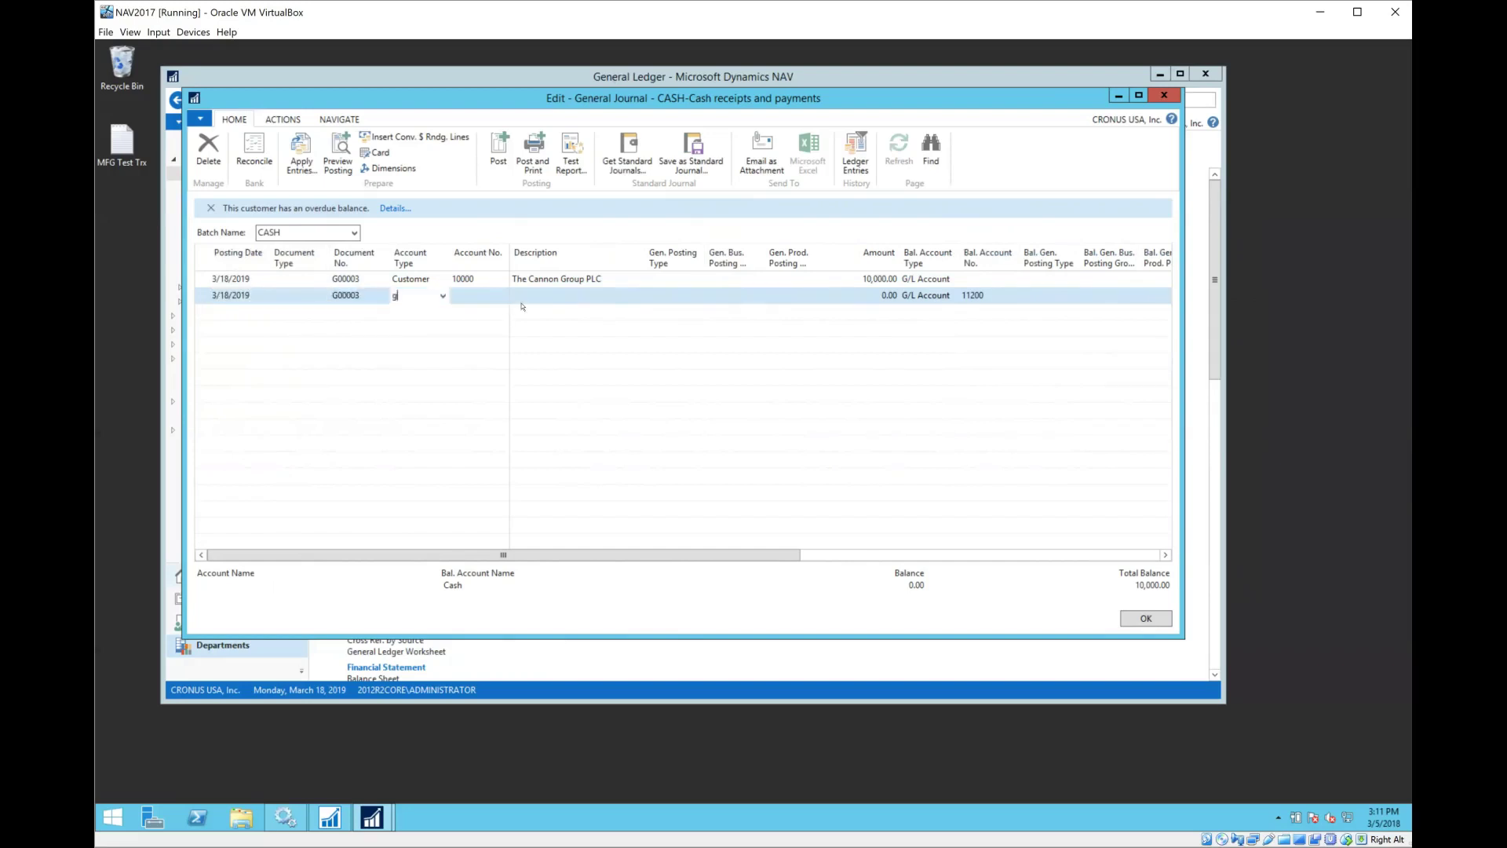
key(Tab)
key(shift+Tab)
text(b)
key(Tab)
key(shift+Tab)
text(g)
key(Tab)
key(shift+Tab)
key(BackSpace)
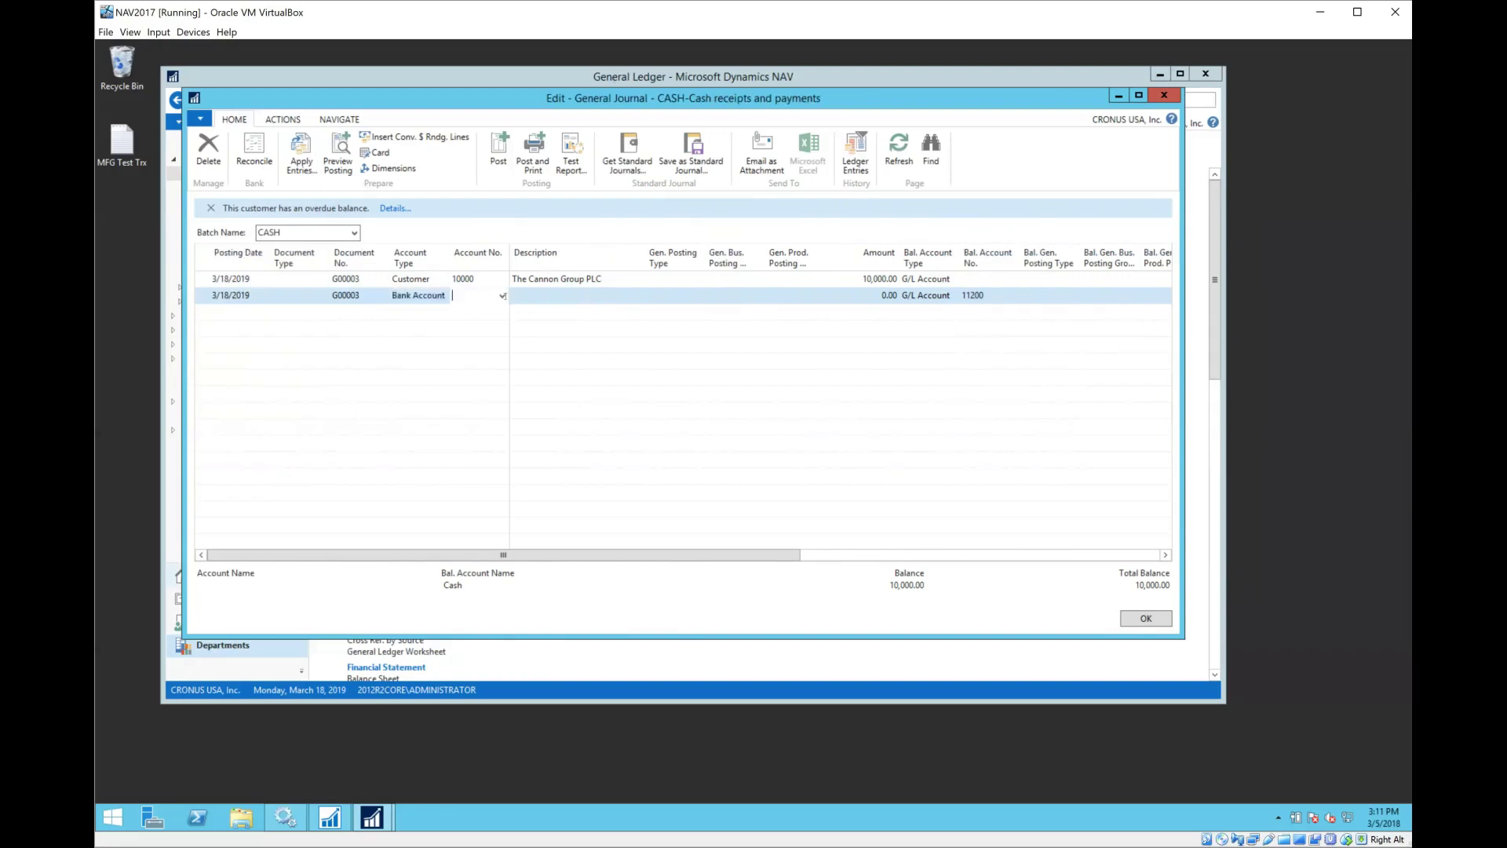
- Choose the WWB-OPERATING World Wide Bank account and describe the line 'reverse pmt for cannon'
click(502, 295)
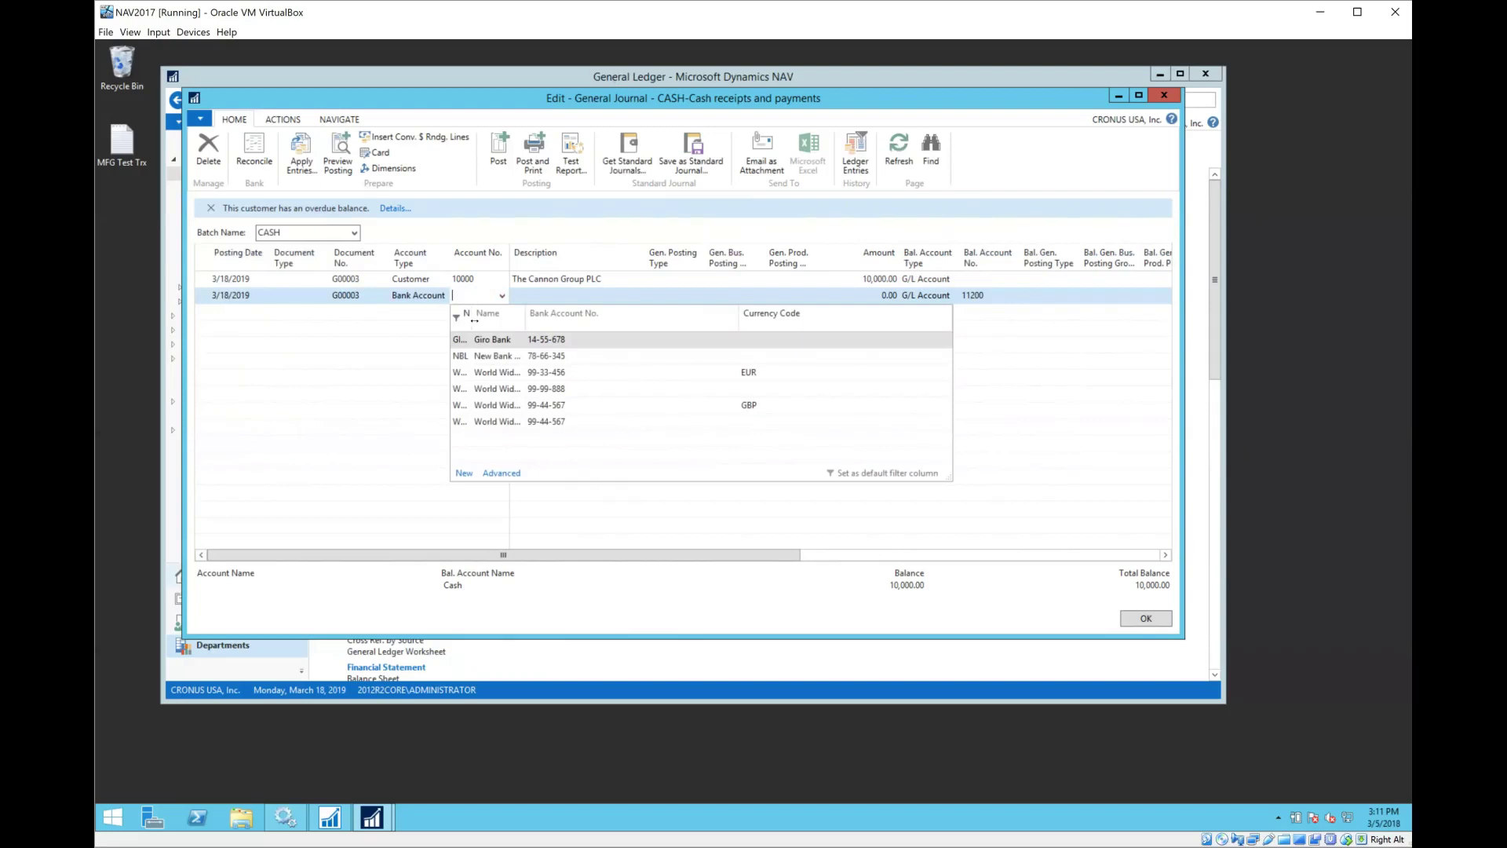
drag(517, 319, 516, 320)
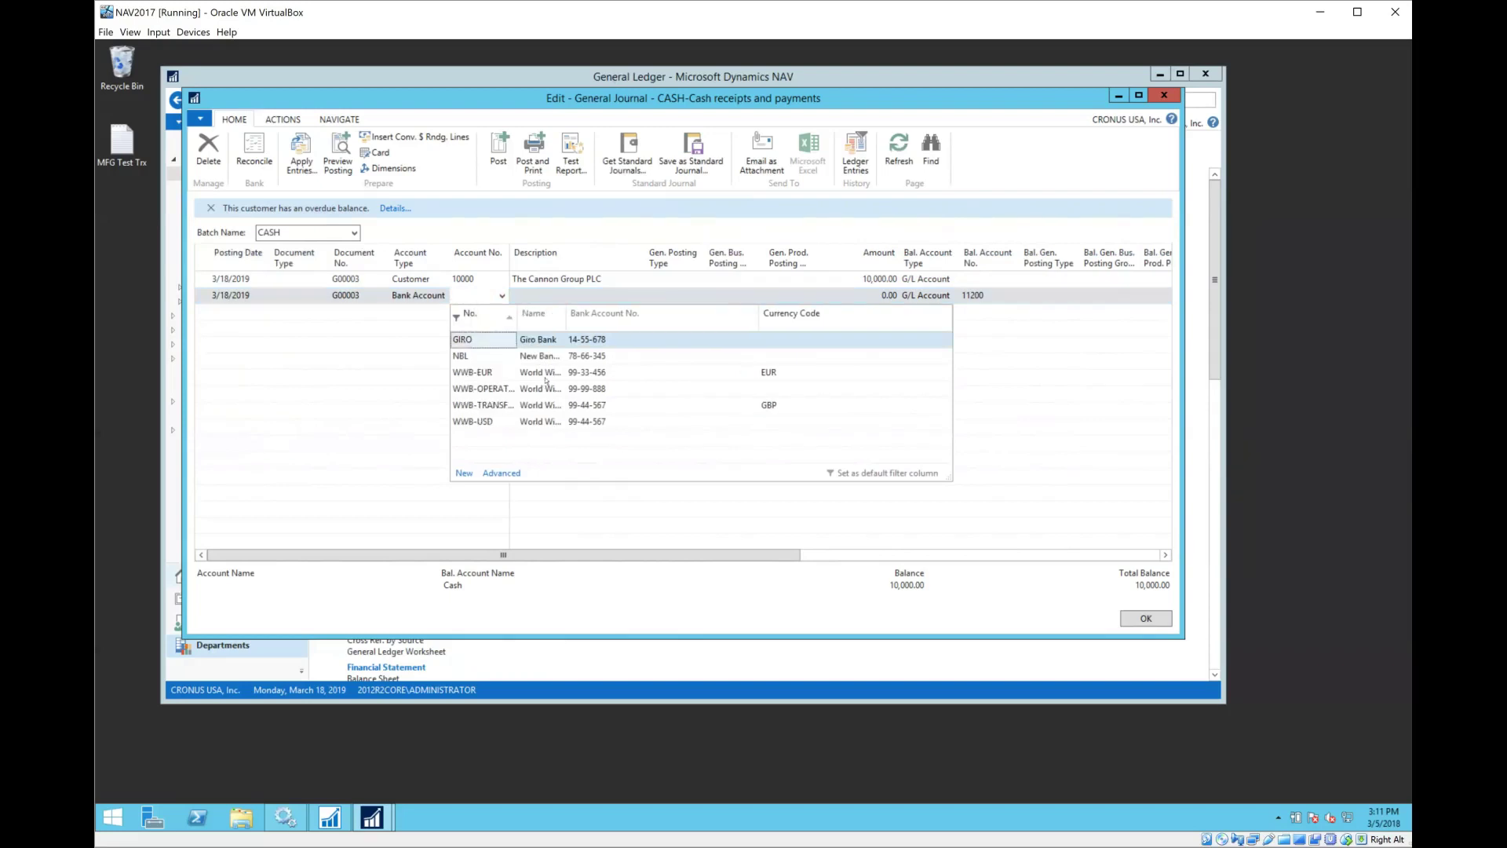
click(498, 393)
key(Tab)
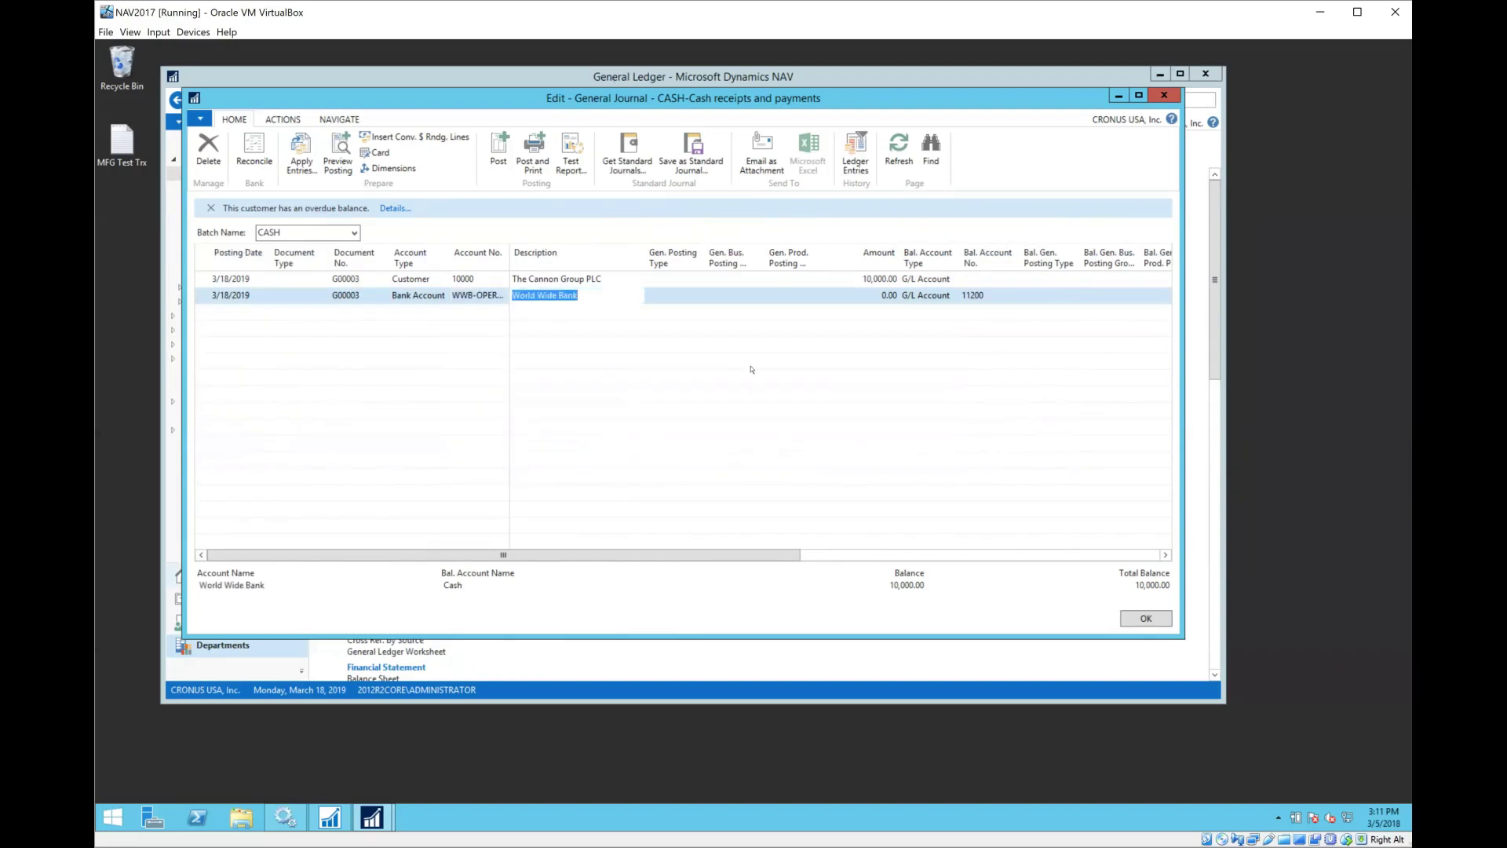
text(reverse pmt for cannon)
- Give the bank line an amount of -10,000.00 and remove its 11200 balancing account
key(Tab)
key(Tab)
key(Tab)
key(Tab)
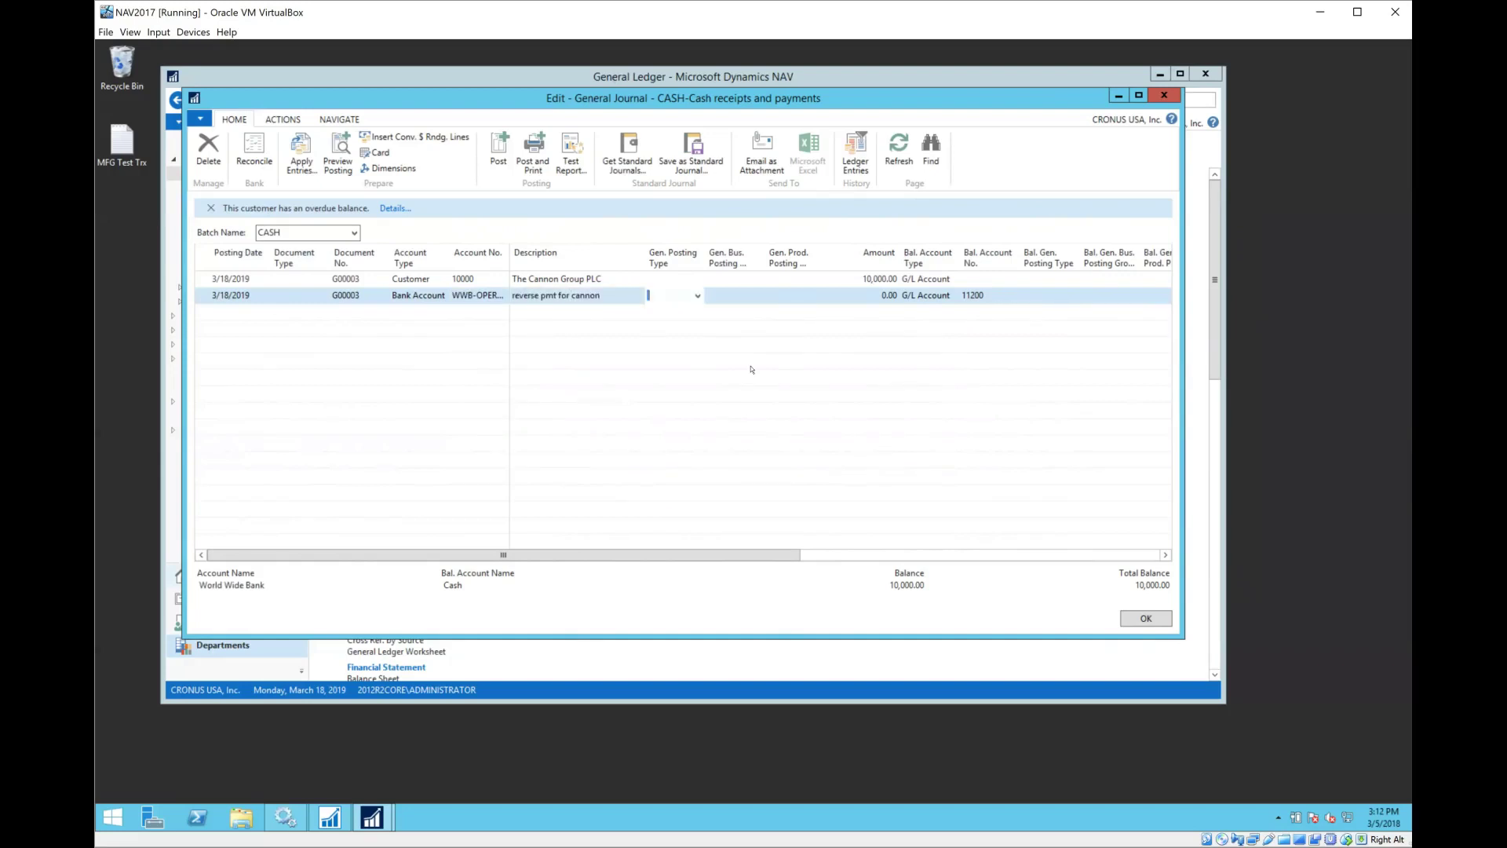
text(-10000)
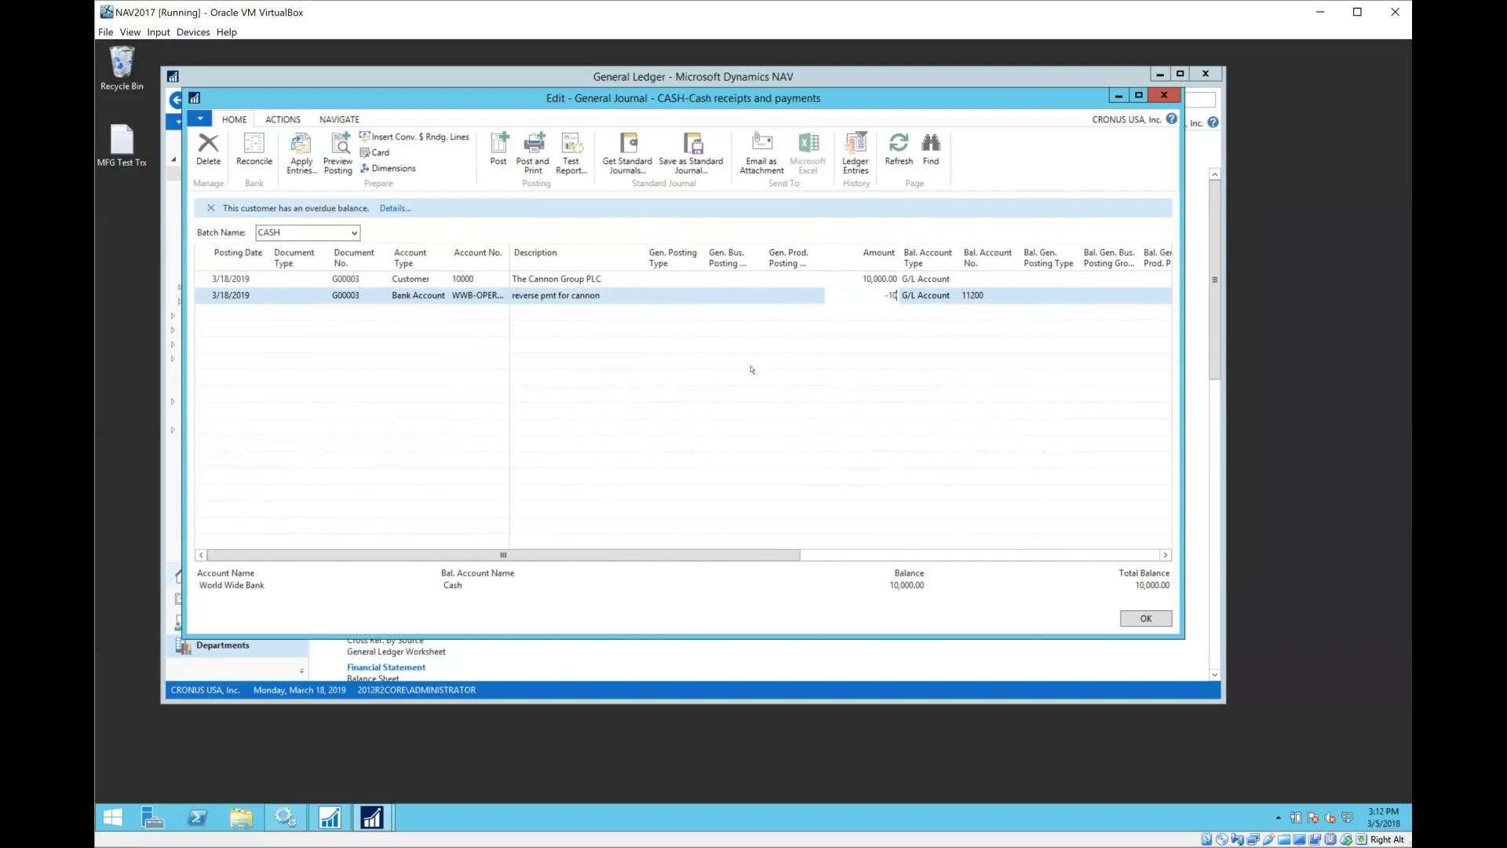
key(Tab)
key(Tab)
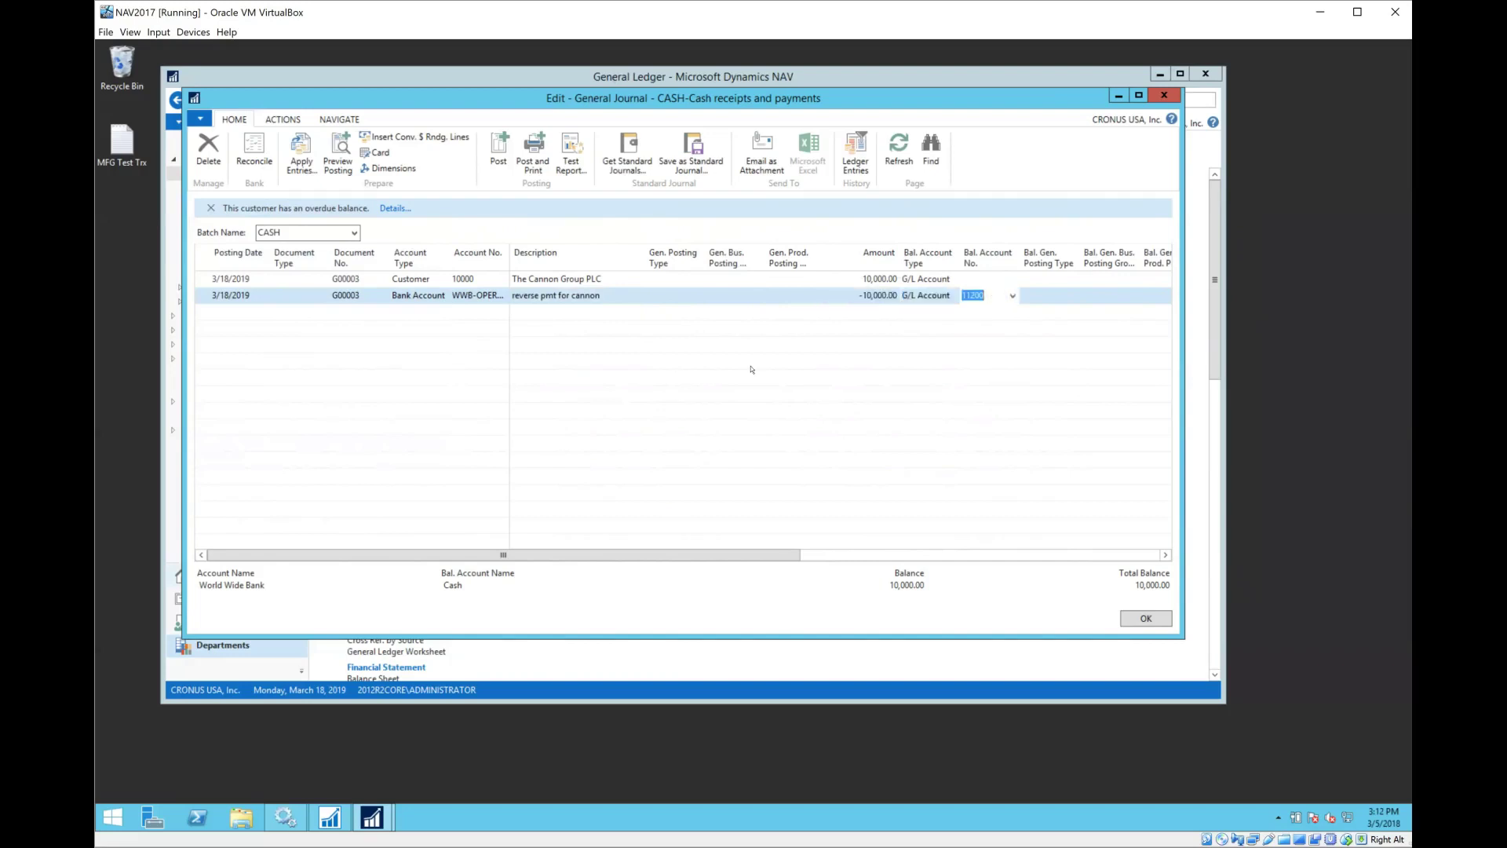
key(BackSpace)
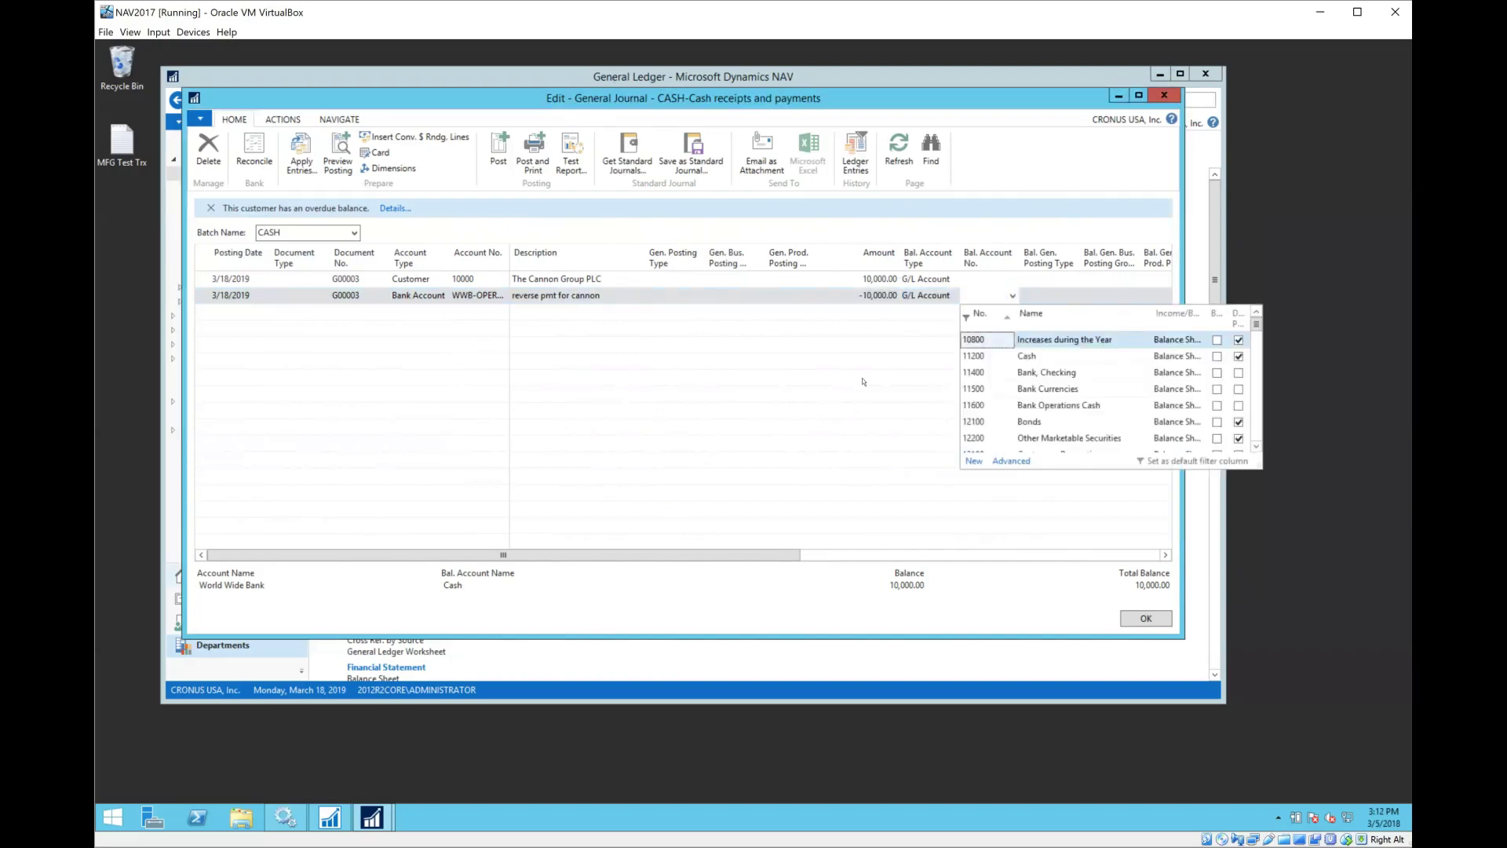
key(Escape)
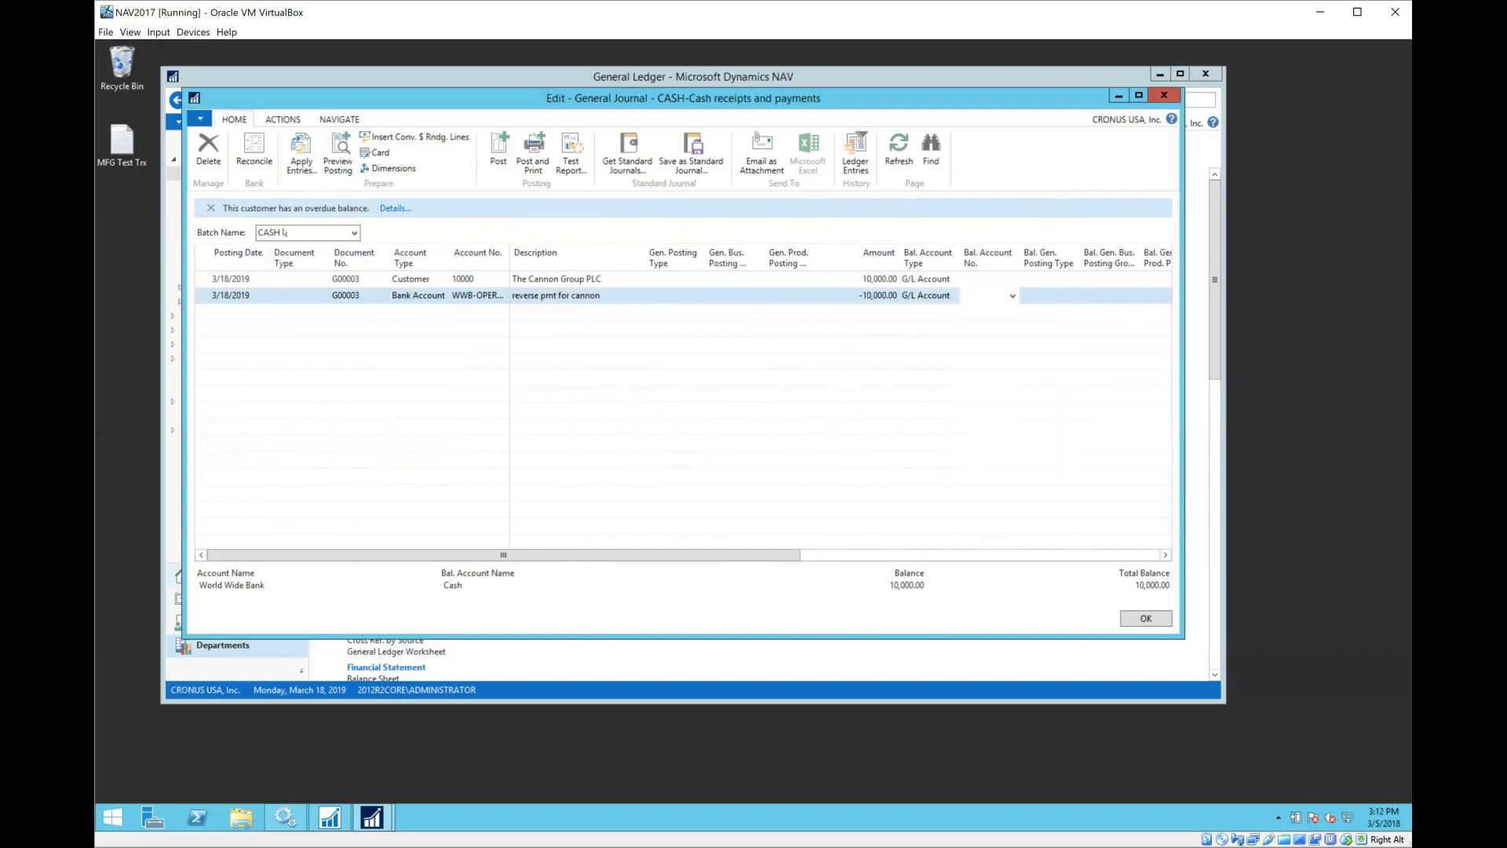
- Review both journal lines, checking the customer line's 10,000.00 amount and account type
click(818, 279)
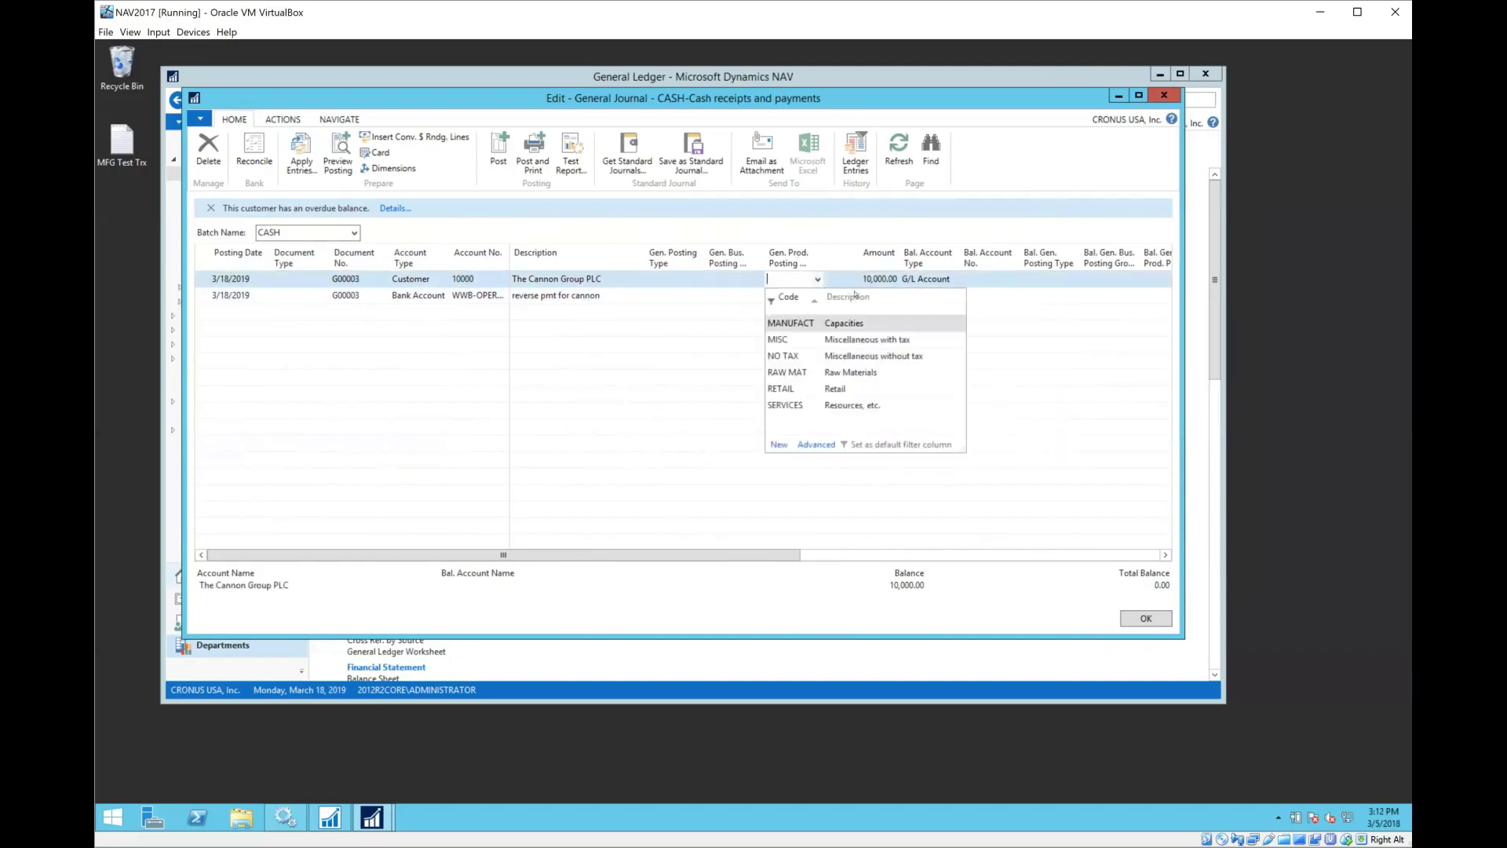
key(Escape)
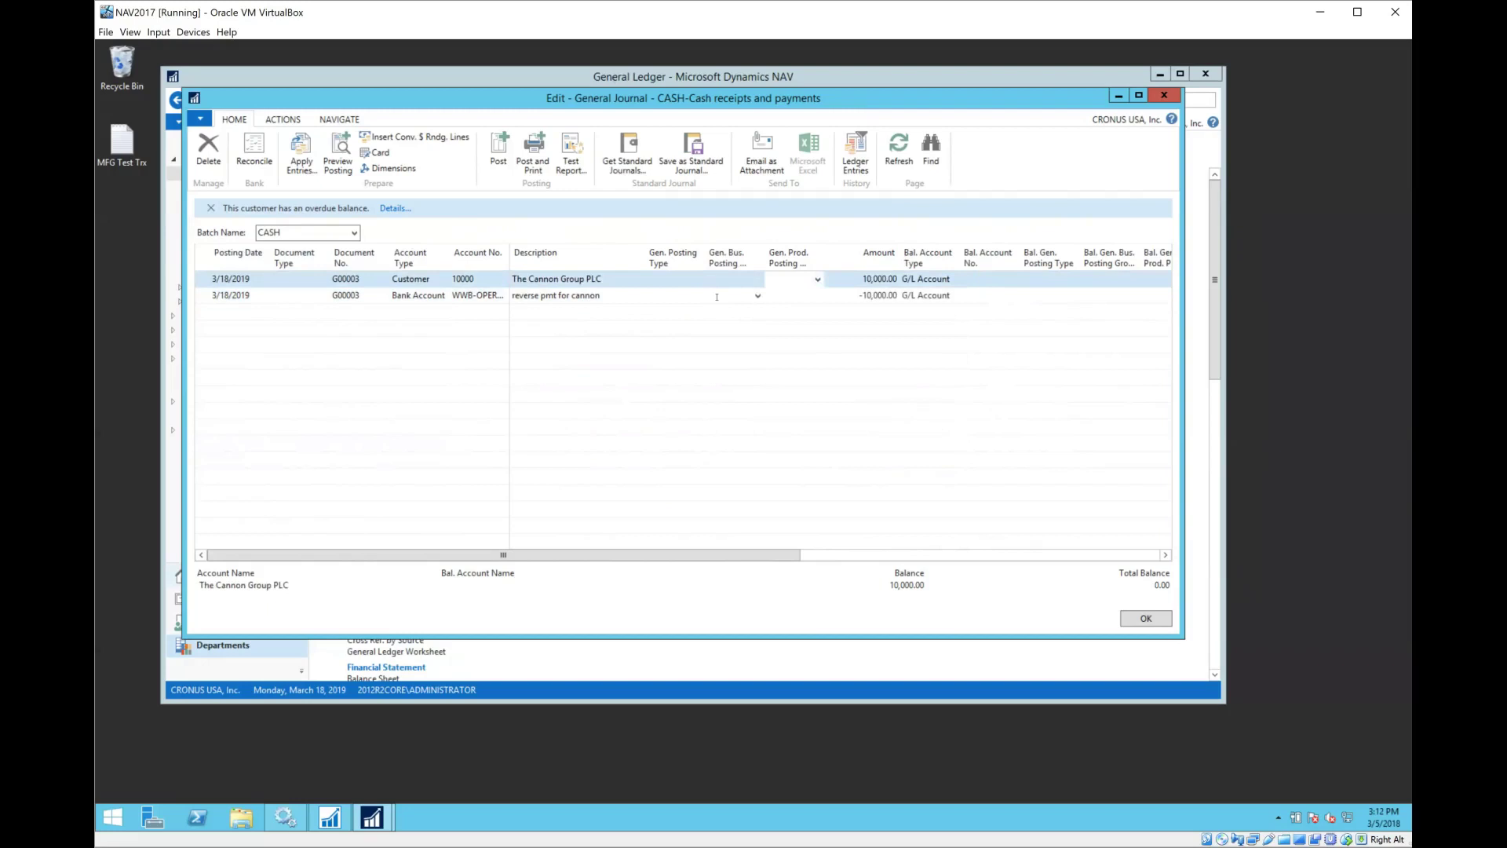
click(717, 296)
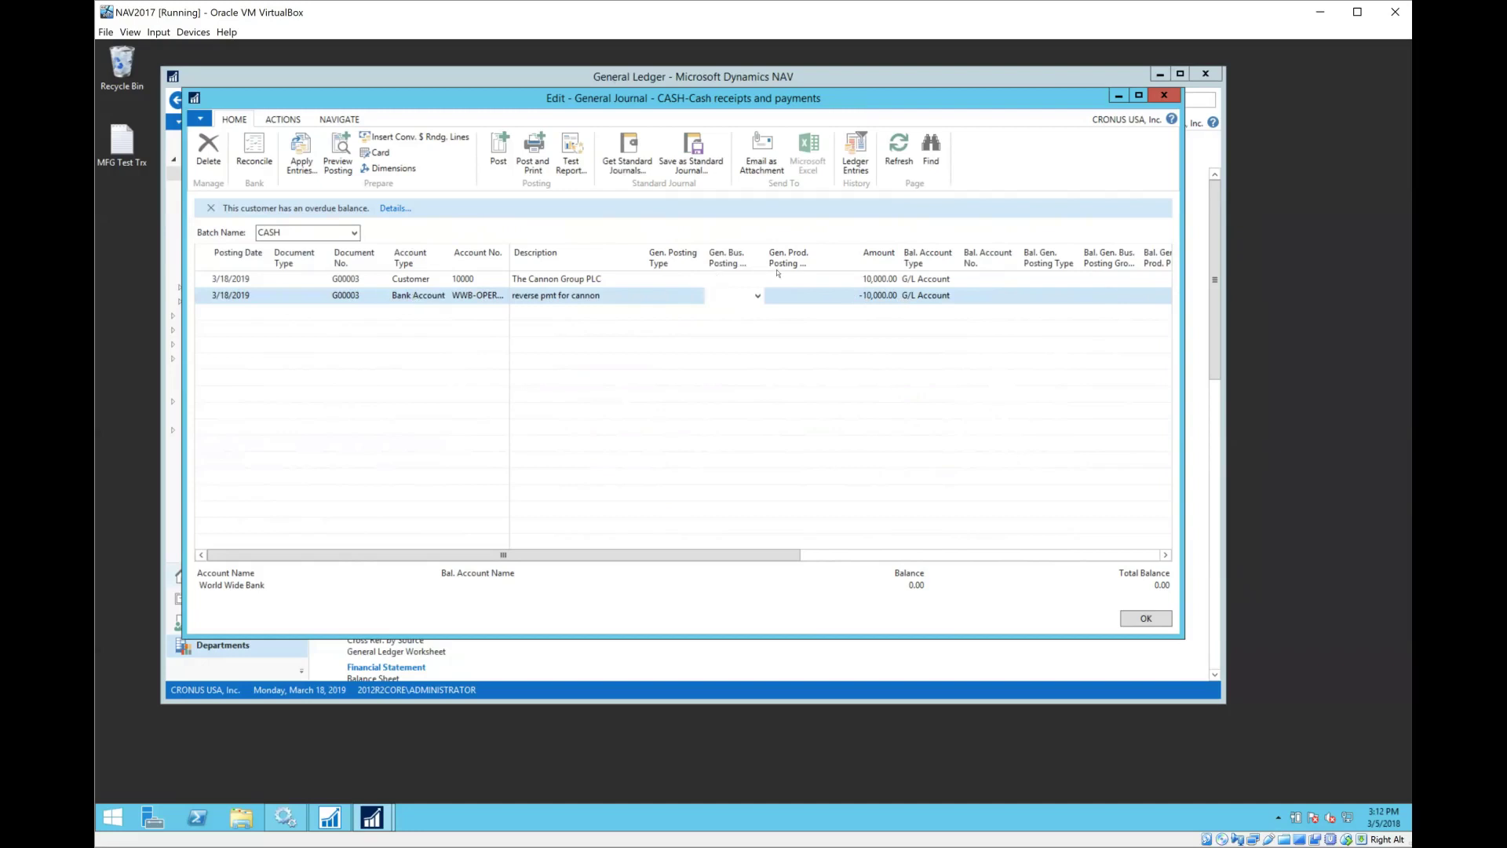
click(851, 281)
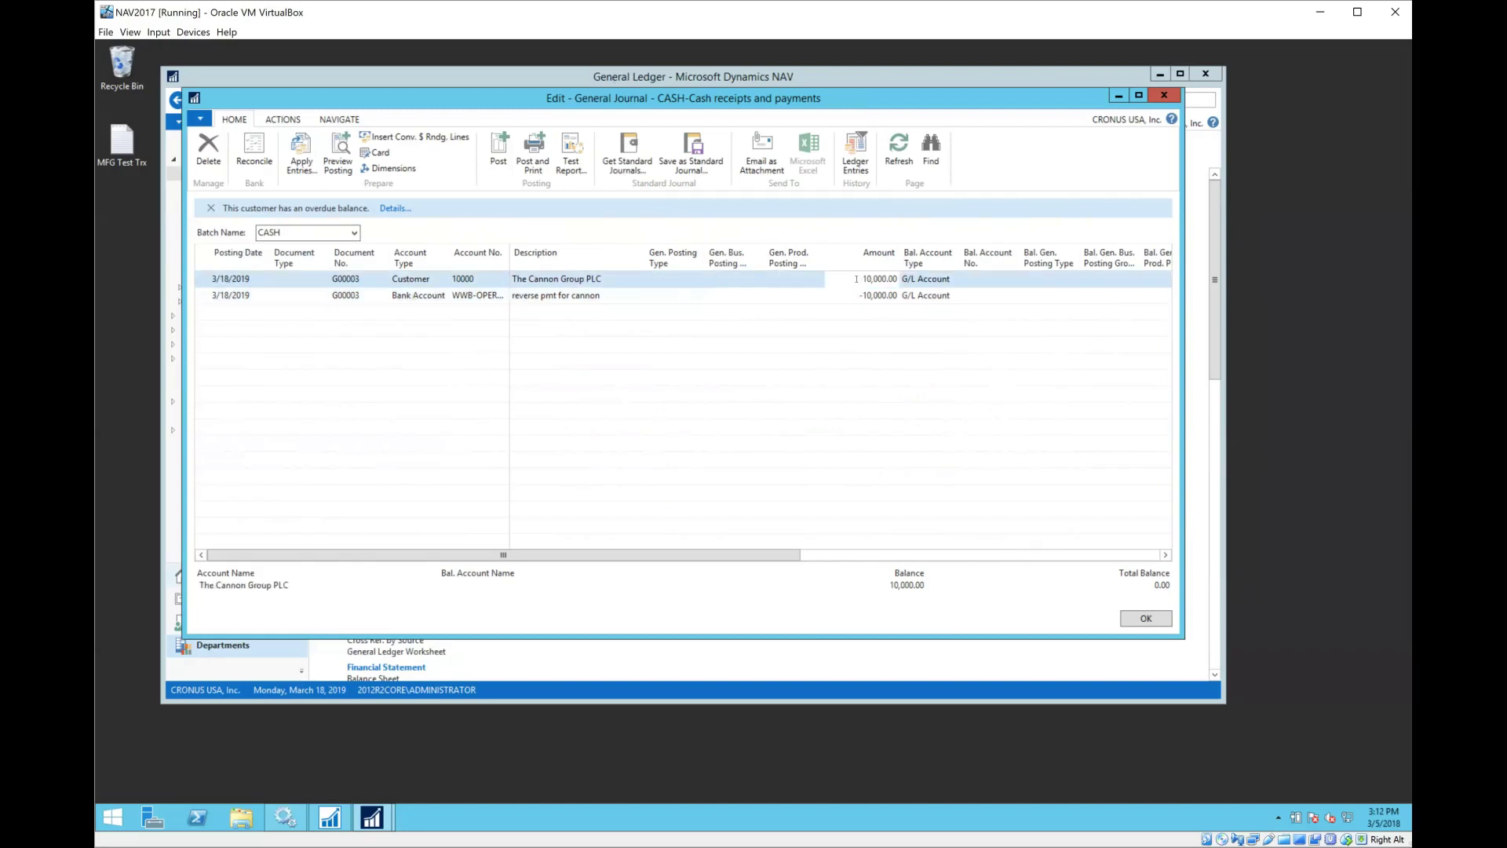
click(828, 281)
click(398, 280)
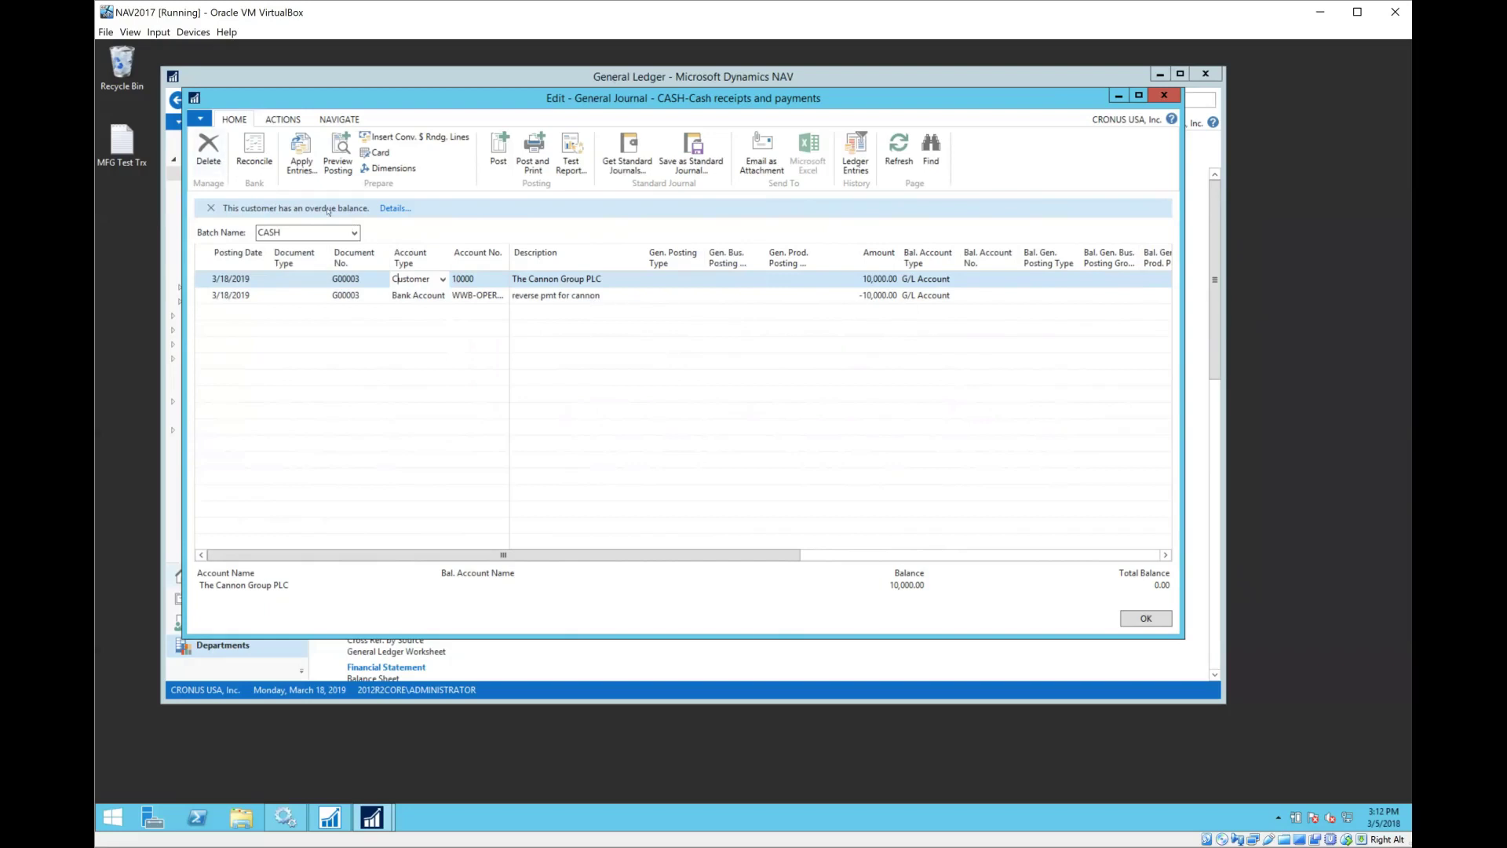
- Post the two CASH journal lines, confirm, and close the journal
click(504, 172)
click(678, 388)
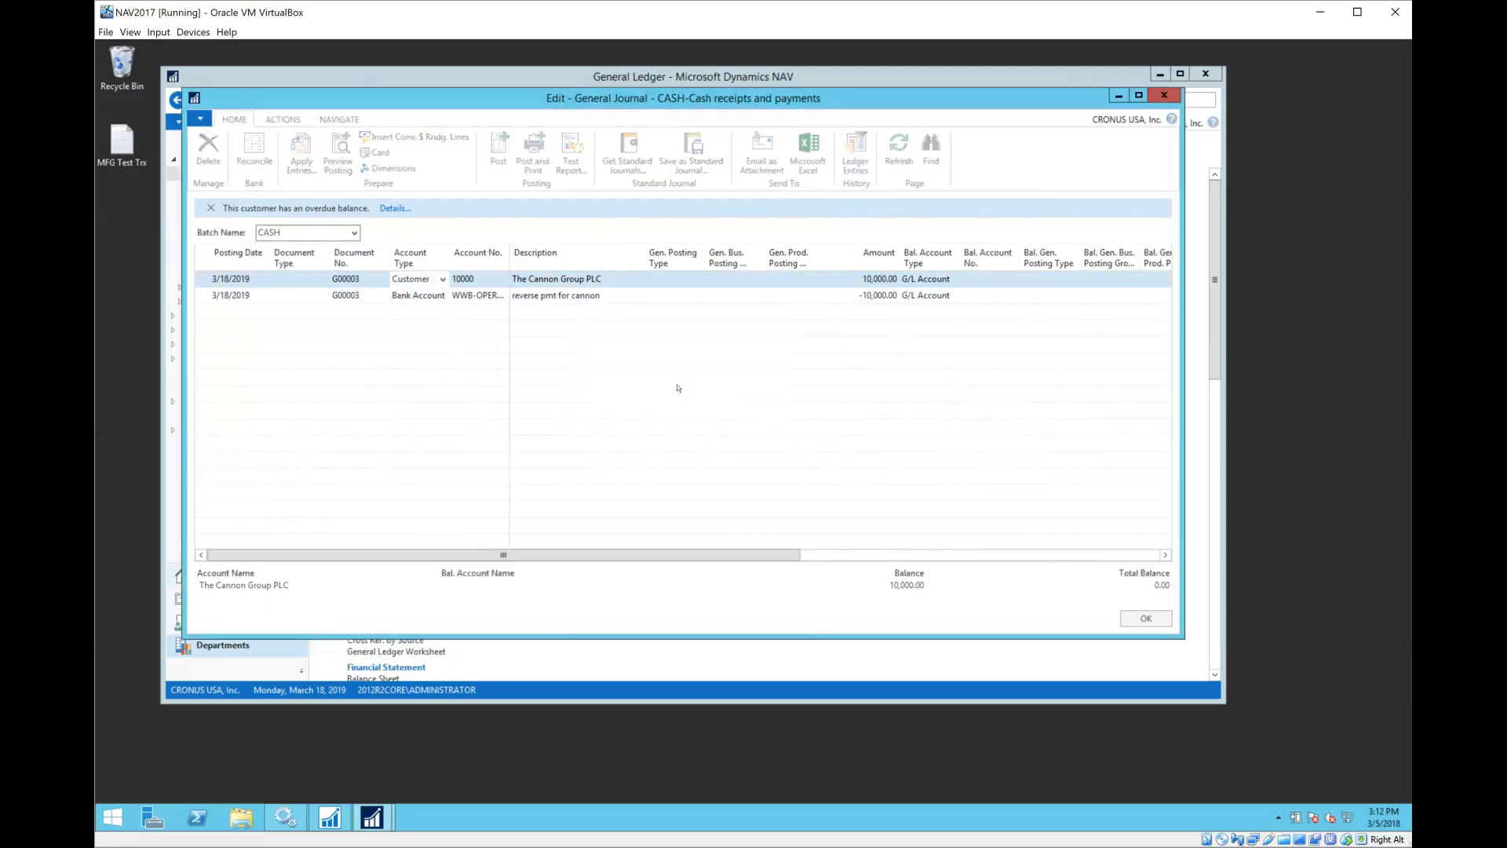
click(753, 388)
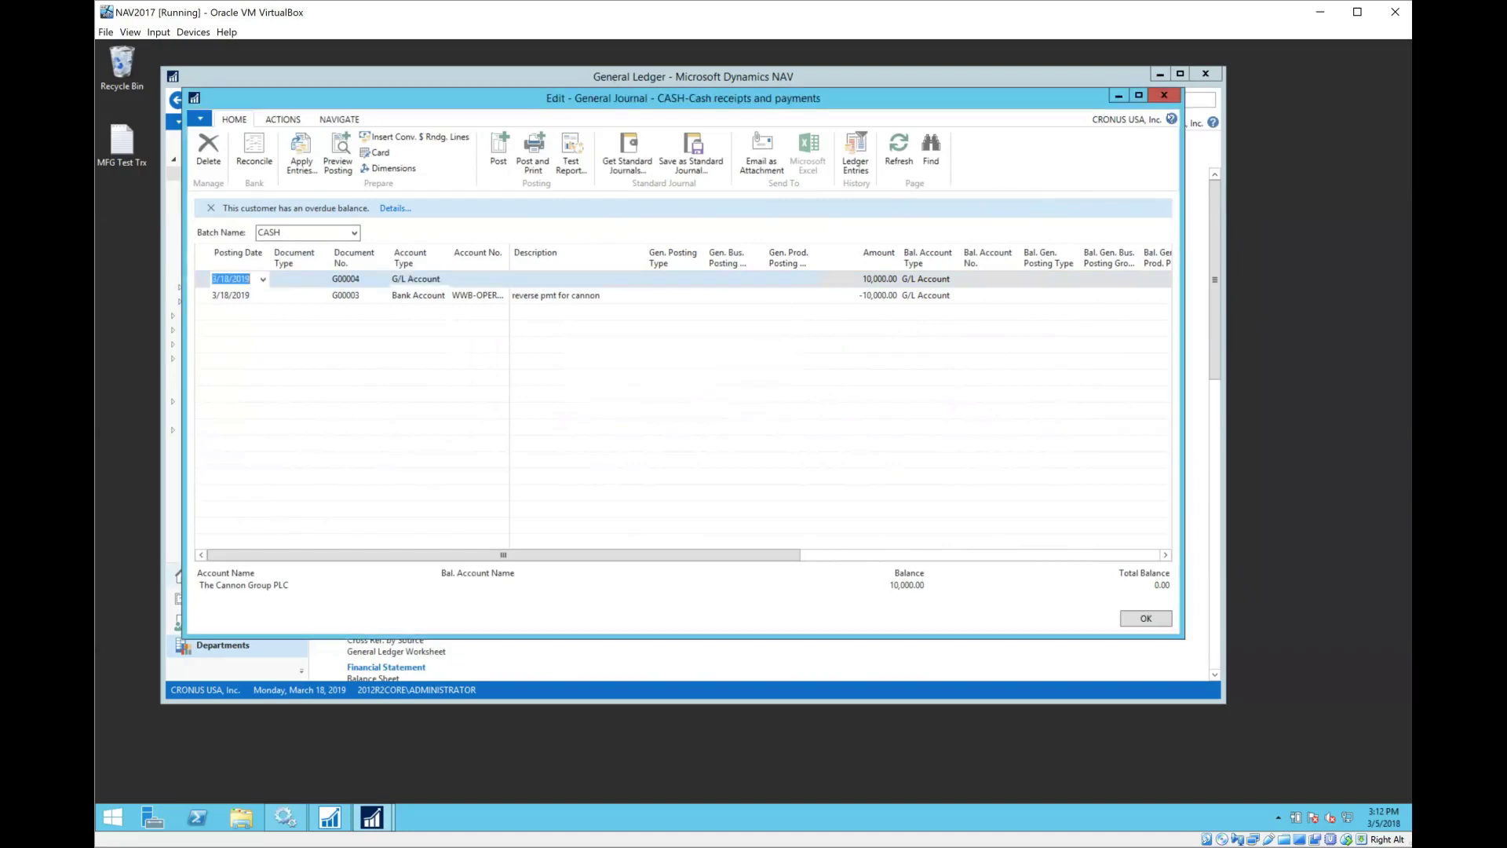
click(1162, 95)
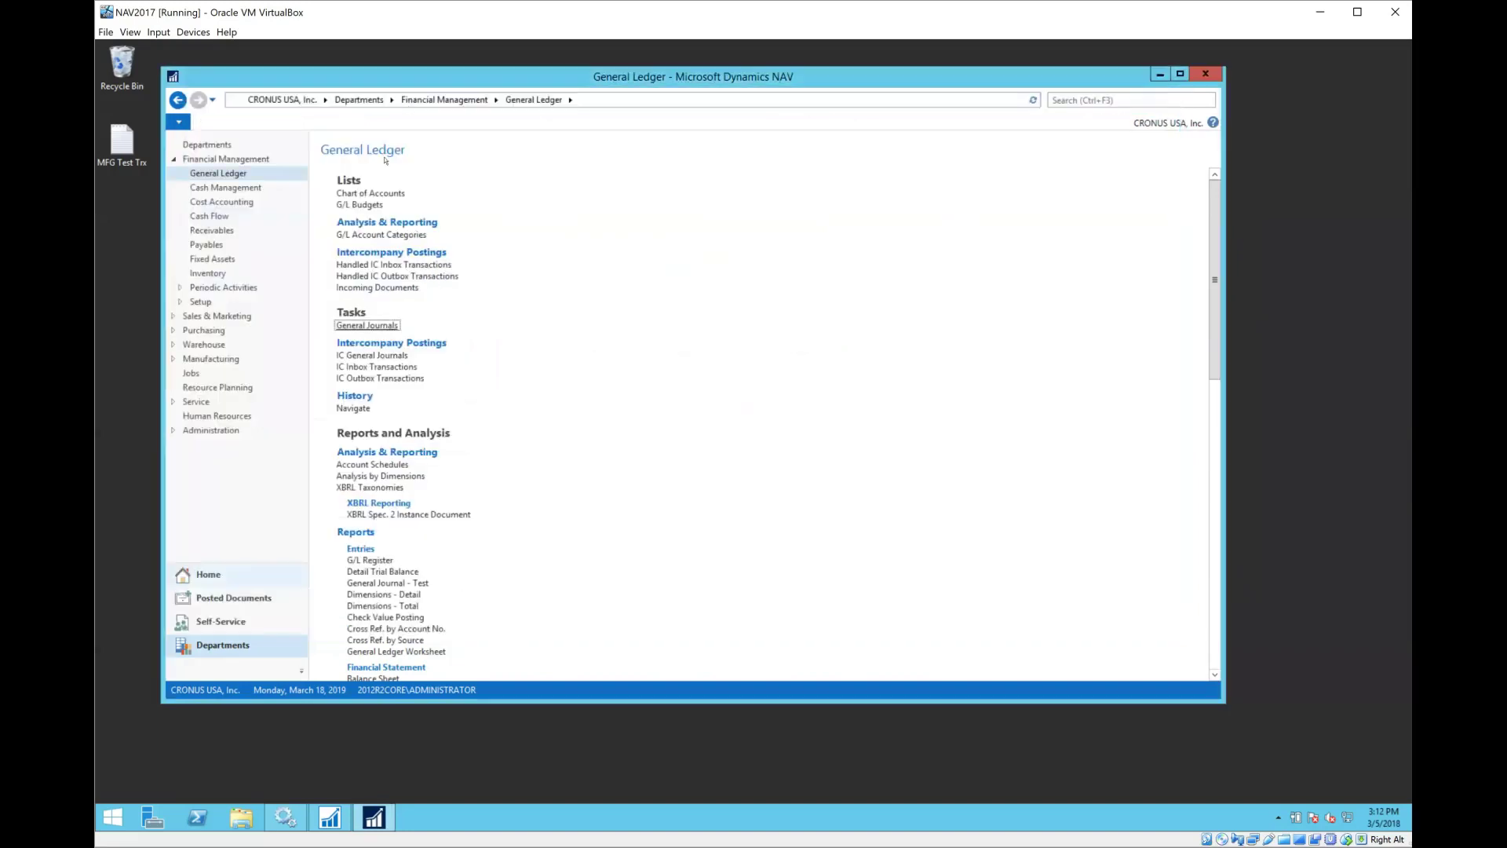
- Navigate via Financial Management > Receivables to the Customers list
click(418, 100)
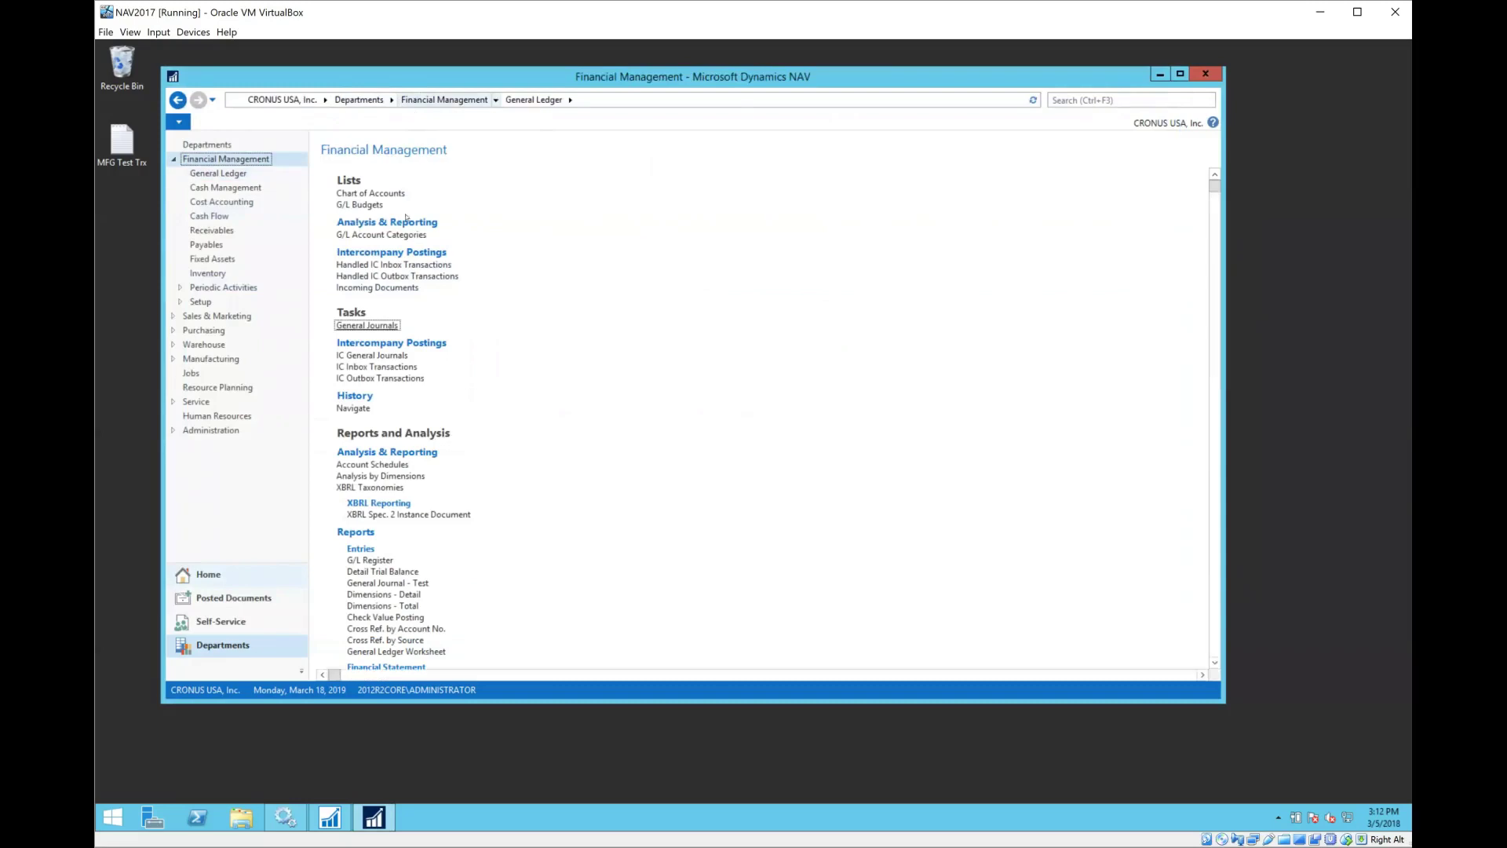
click(385, 295)
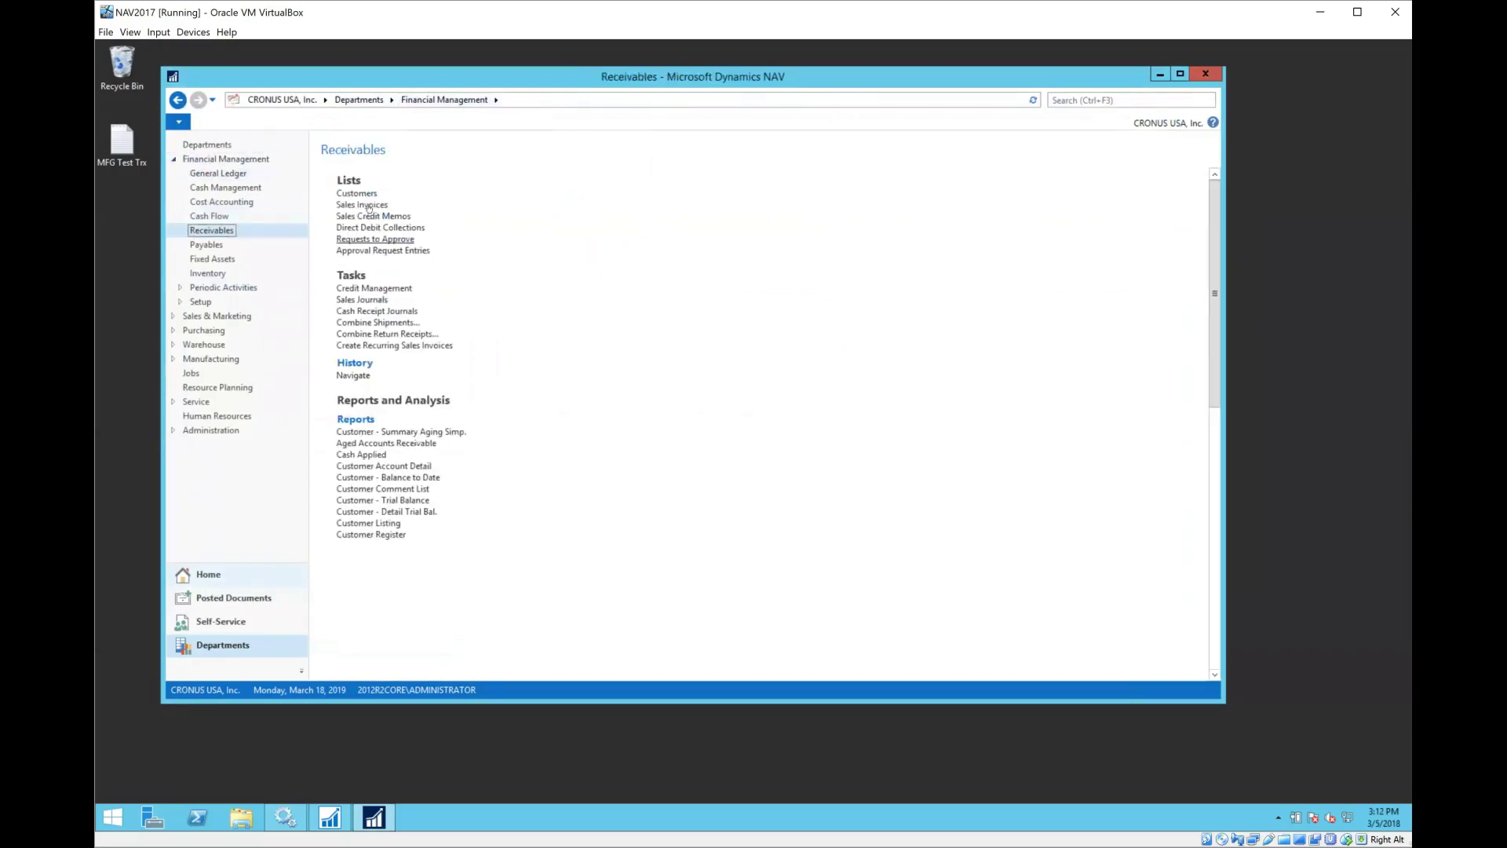
click(363, 193)
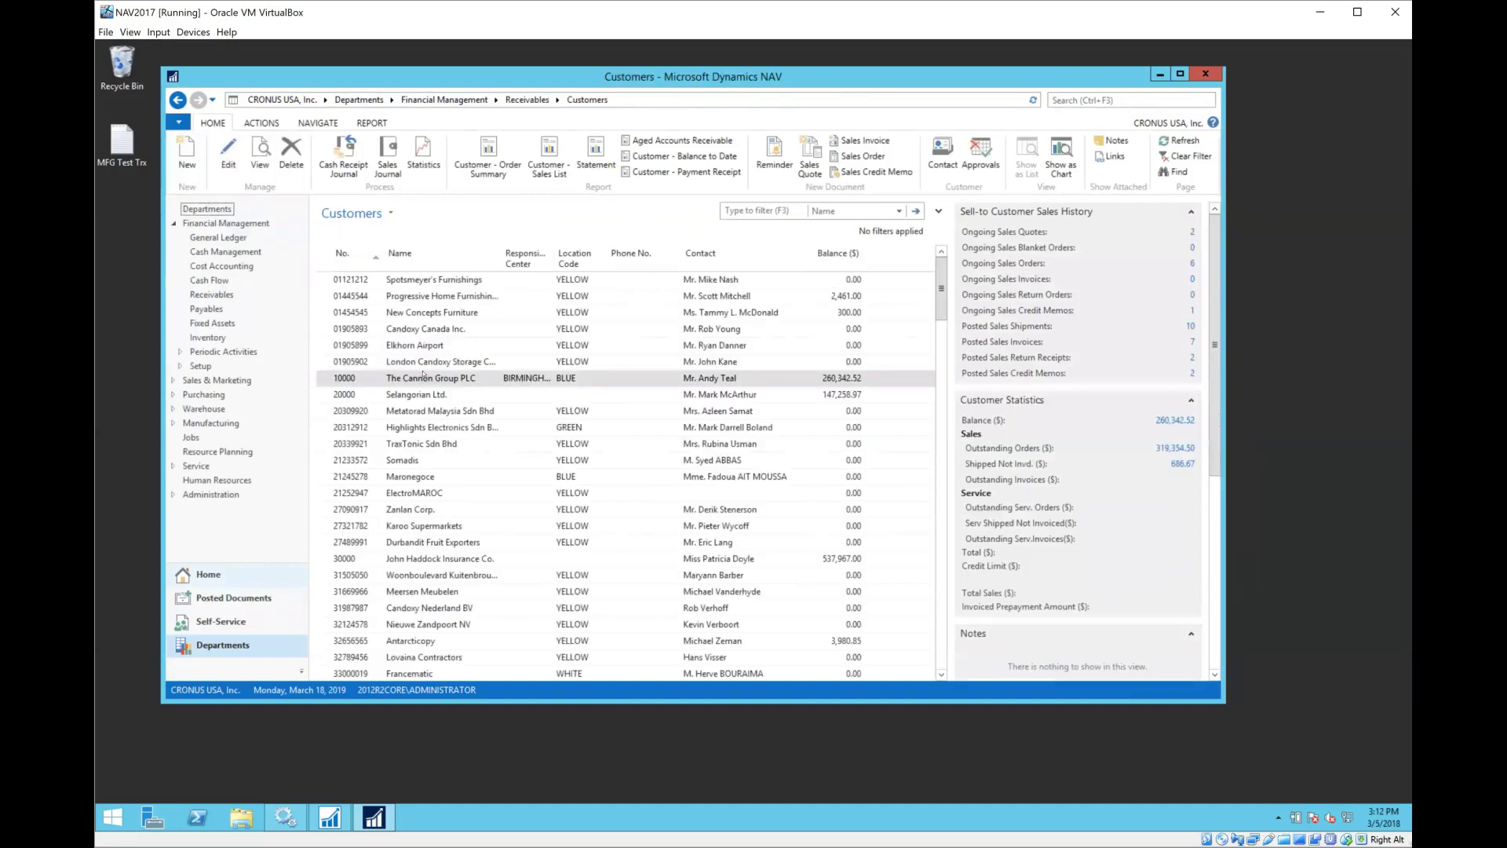
click(334, 123)
click(438, 157)
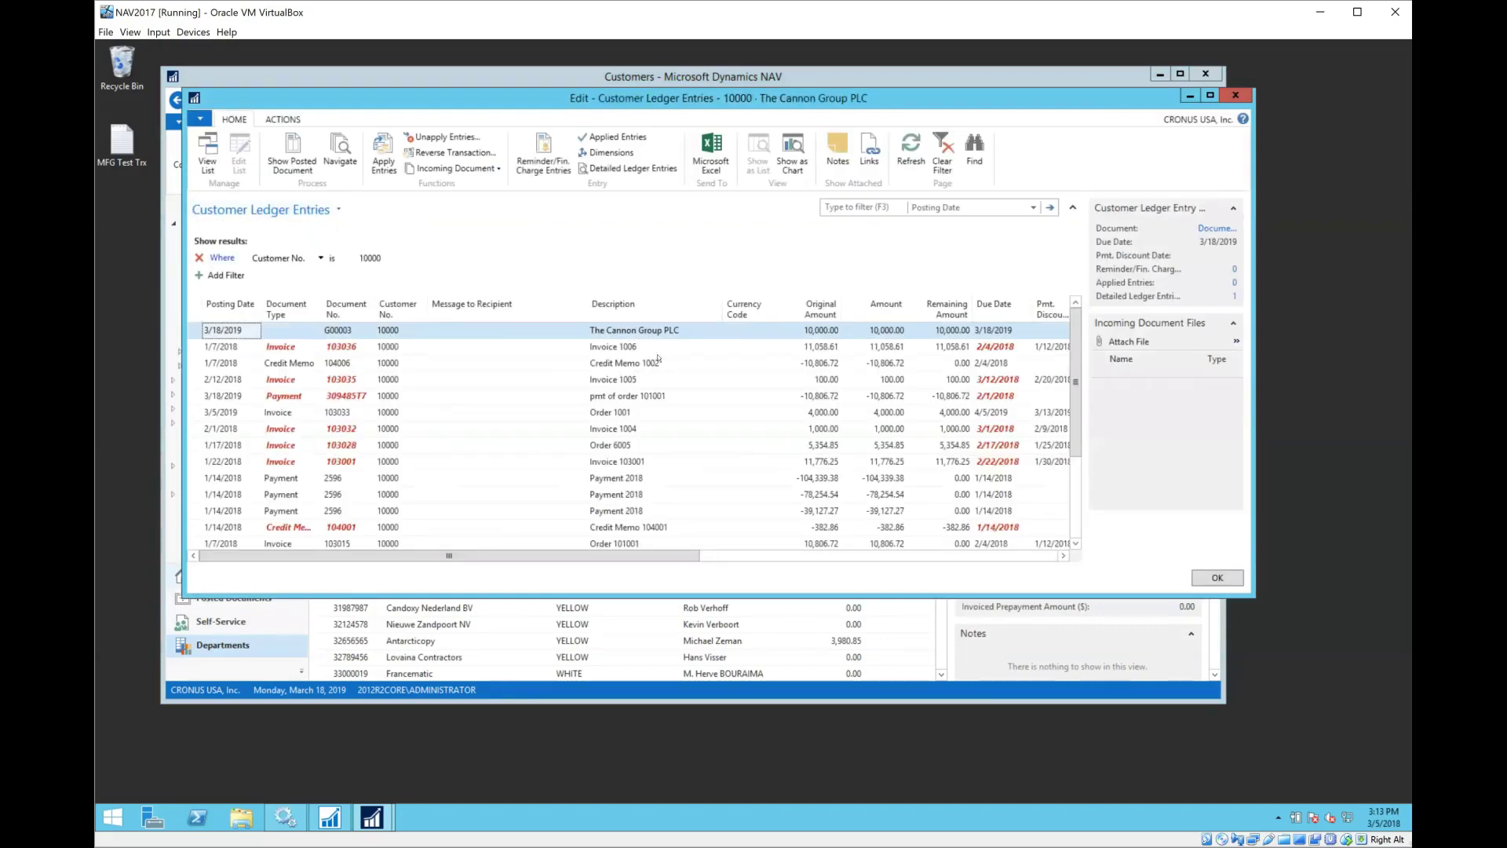
click(653, 330)
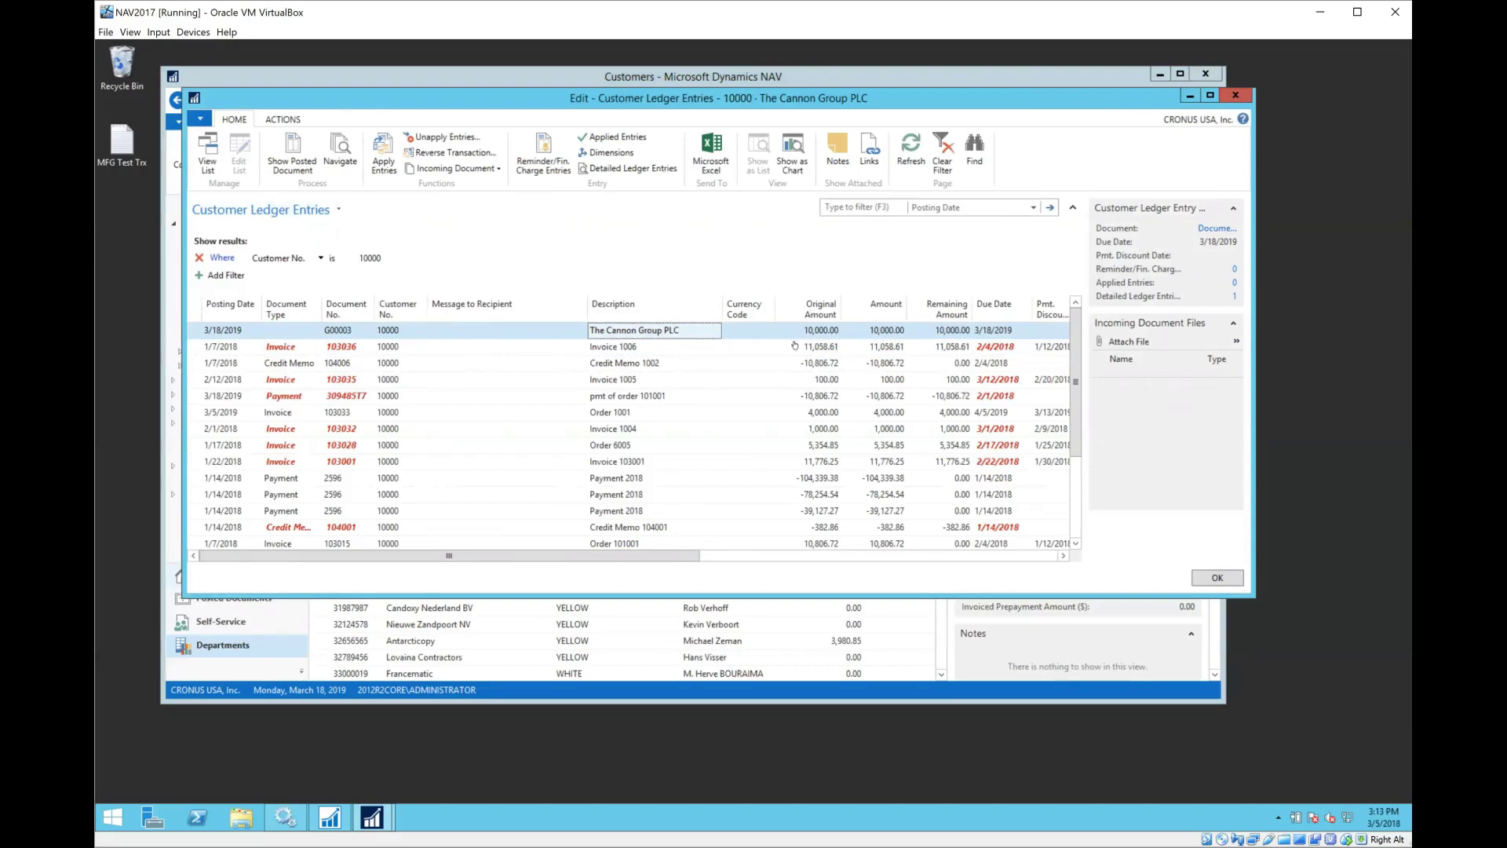
click(680, 367)
click(1239, 95)
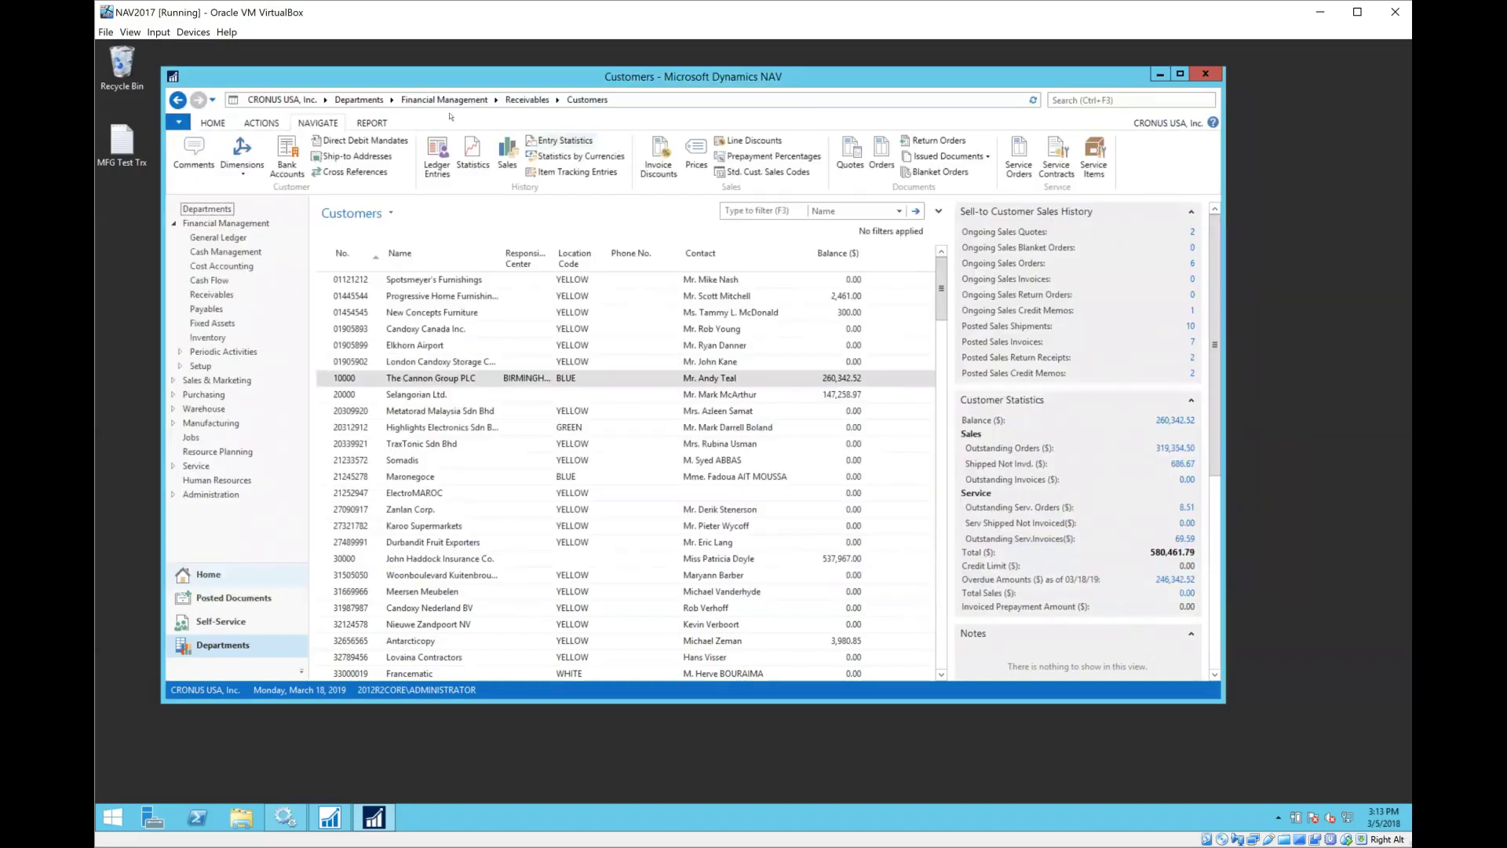